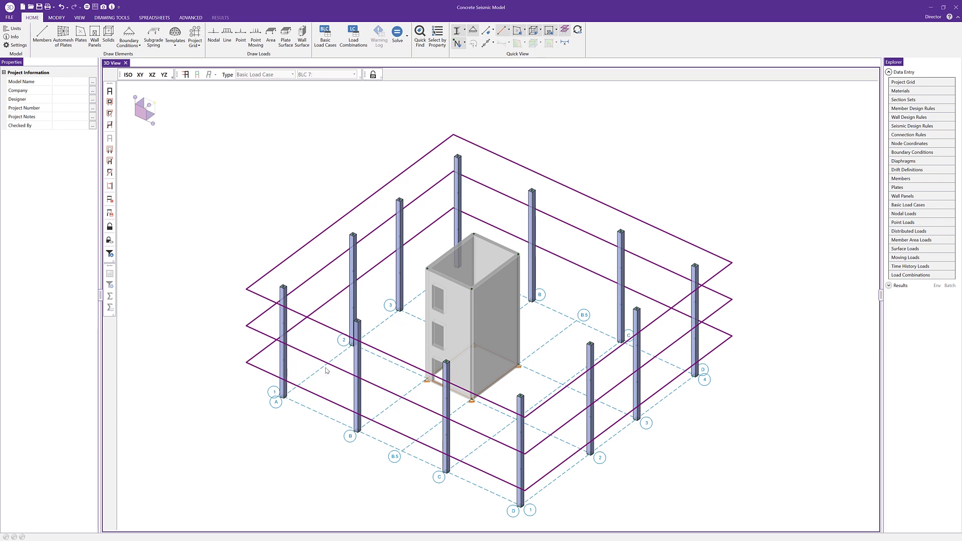
- Calculate the ASCE 7-16 seismic loads with the preset site and structure parameters and generate them starting at BLC 5
click(193, 18)
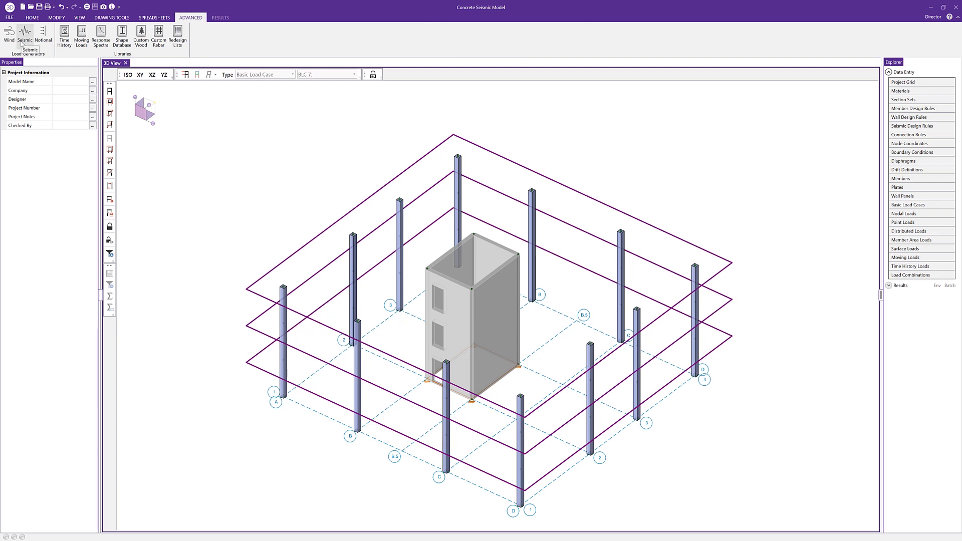
click(22, 43)
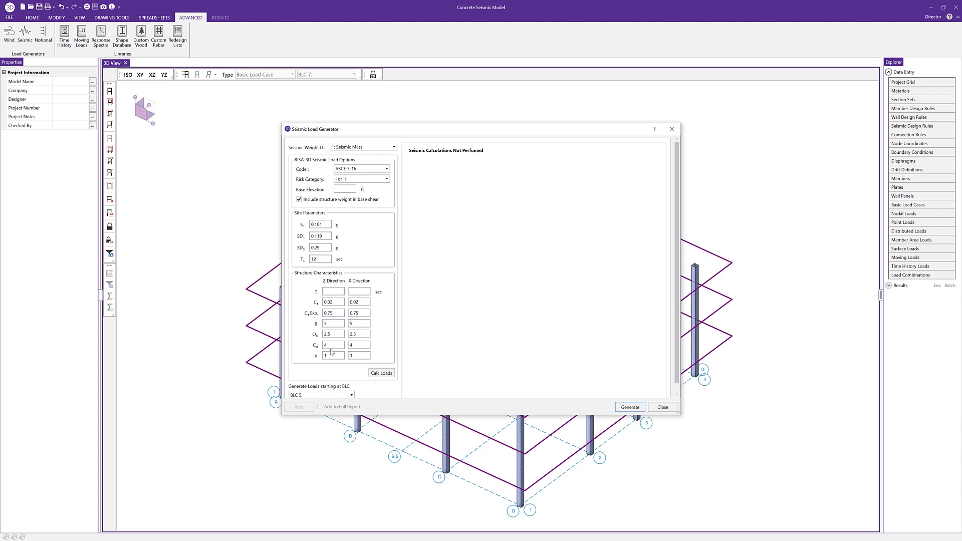
click(328, 326)
key(Tab)
key(Tab)
key(Tab)
click(330, 358)
click(382, 374)
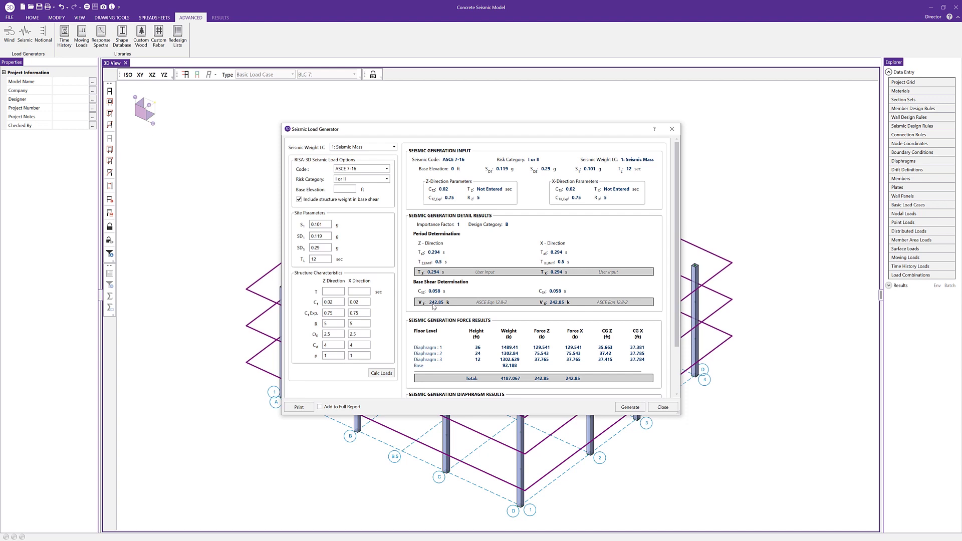
scroll(541, 303, down, 3)
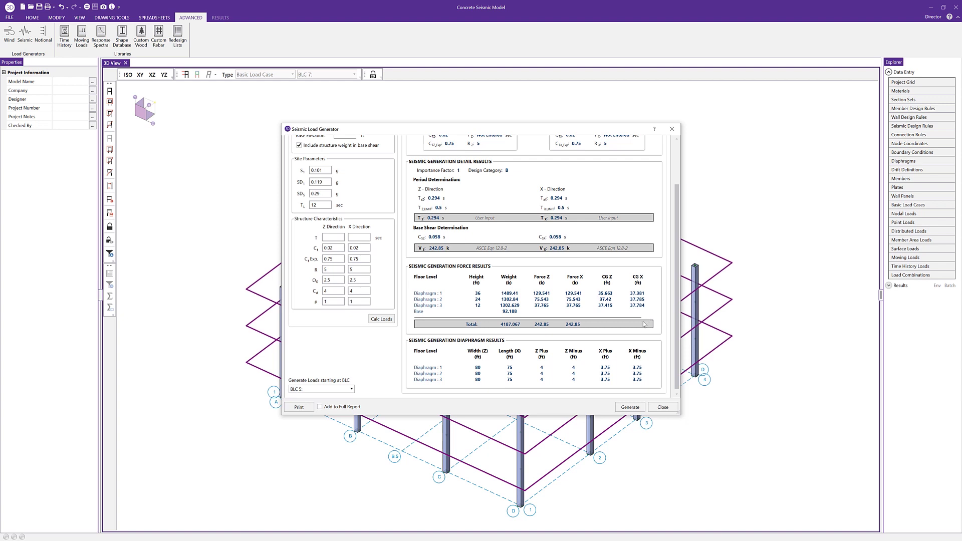
click(630, 407)
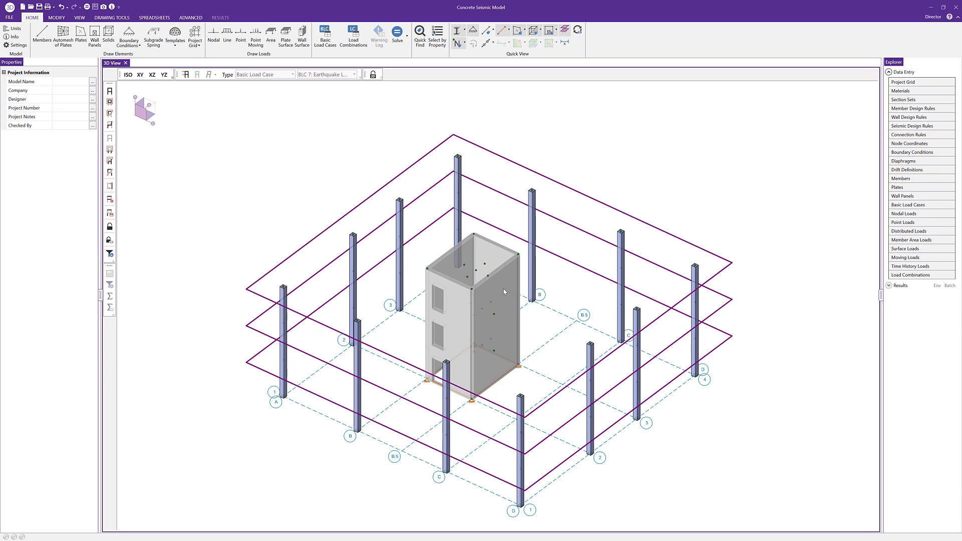
- Switch the model from rendered members to line display and turn on the display of basic load case loads
shift+middle_drag(507, 268, 509, 173)
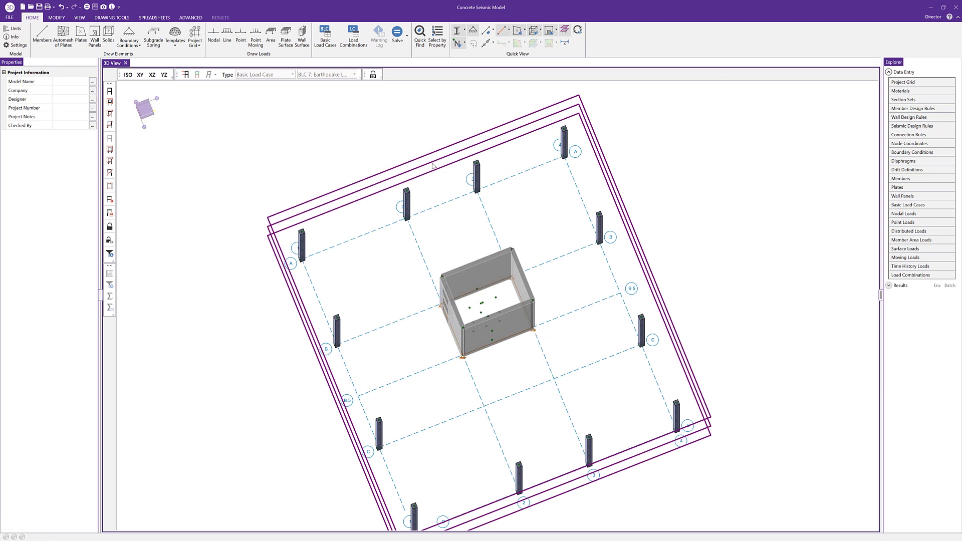
click(459, 36)
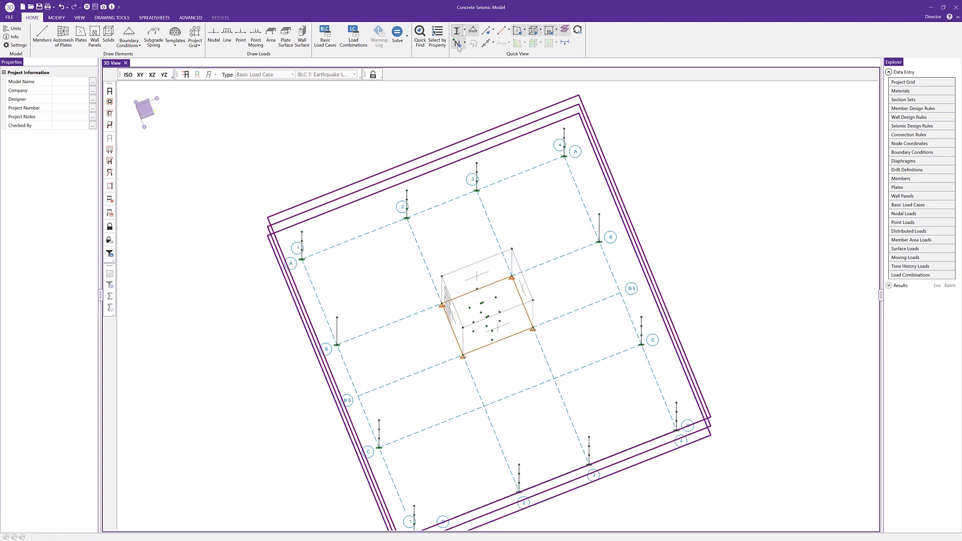
click(186, 75)
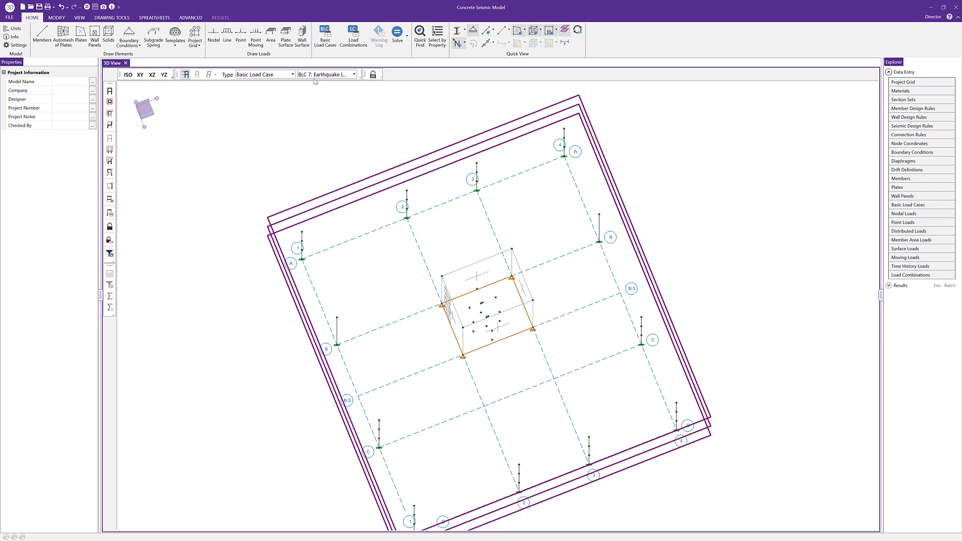
- Display the loads of BLC 5: Earthquake Load Z and BLC 6: Earthquake Load X on the model
middle_drag(531, 291, 441, 292)
click(349, 75)
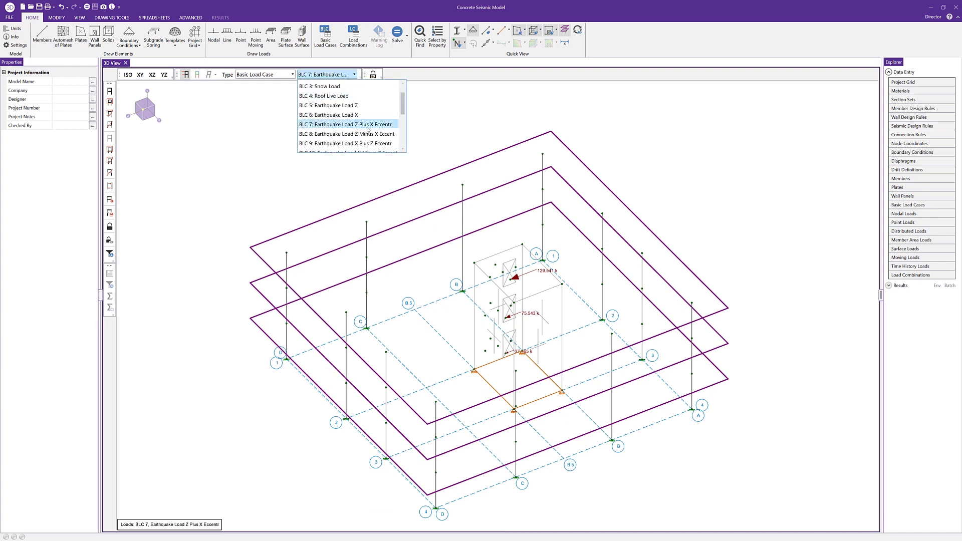
click(363, 105)
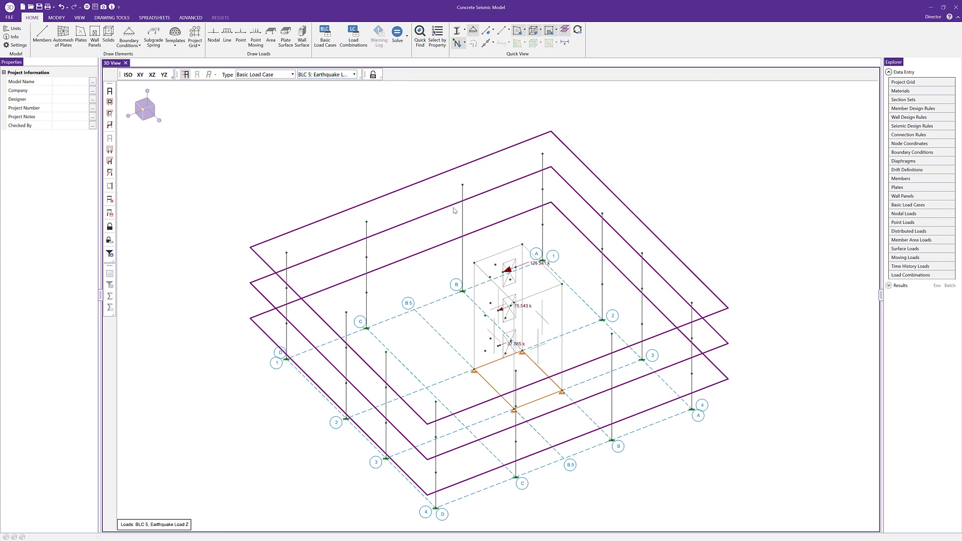
click(342, 76)
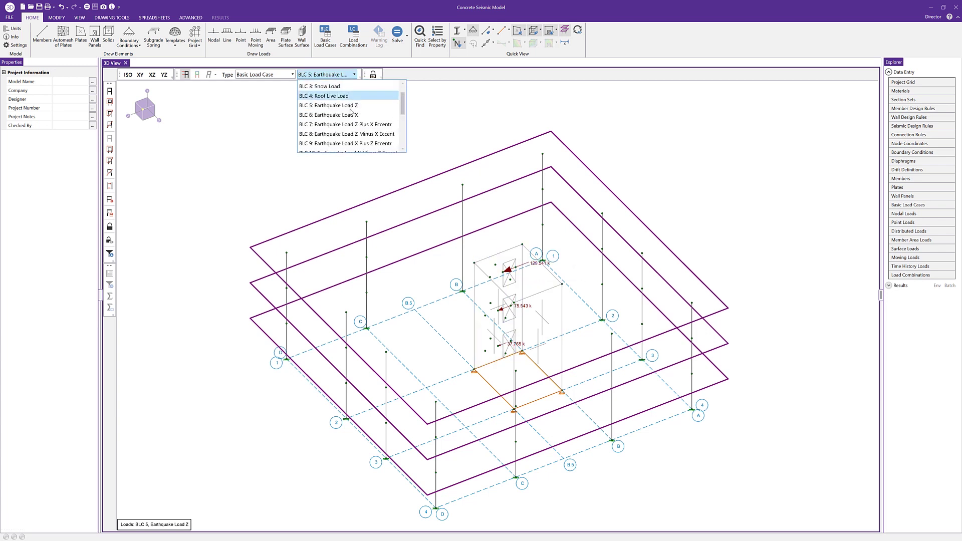
click(352, 116)
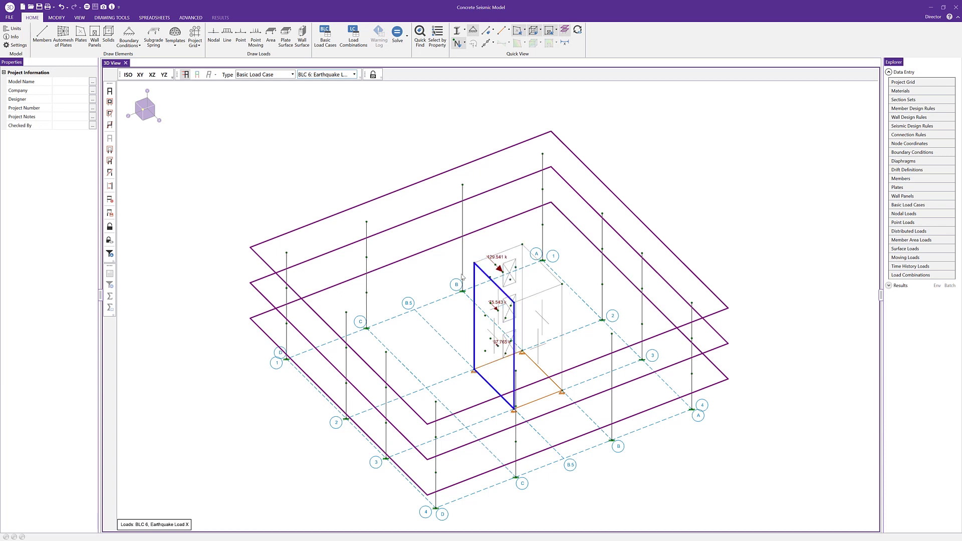
- Review the nodal loads of Earthquake Load X in the Basic Load Cases spreadsheet and hide the loads in the model
click(326, 43)
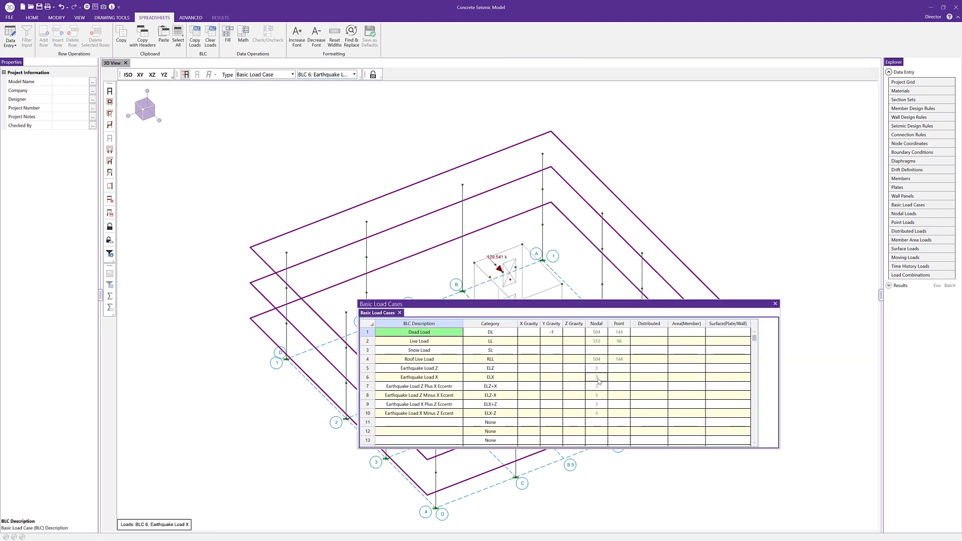
double_click(596, 378)
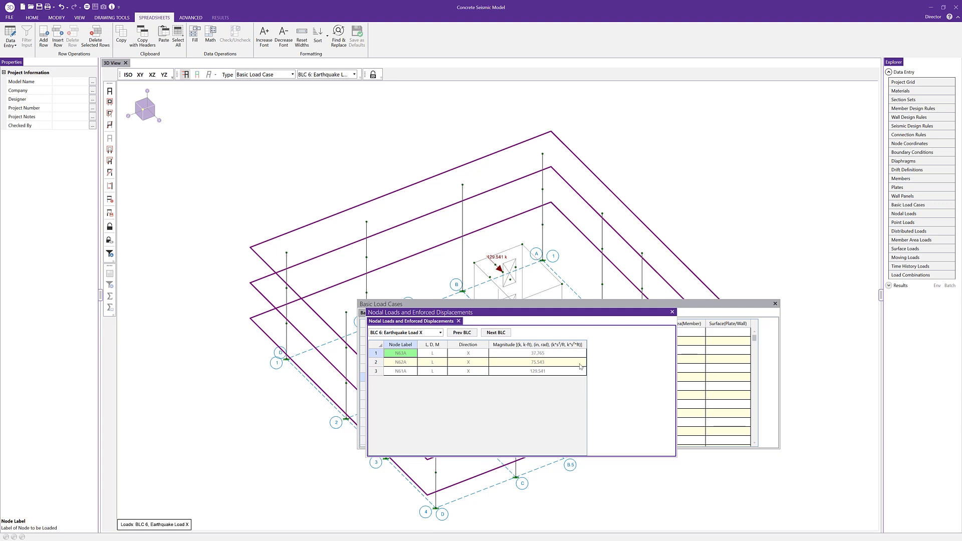
click(672, 311)
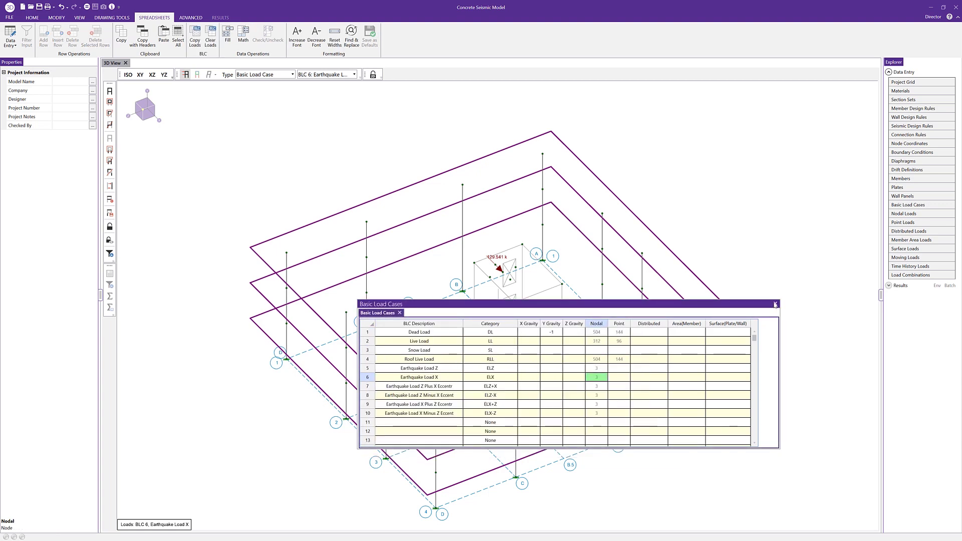
click(775, 305)
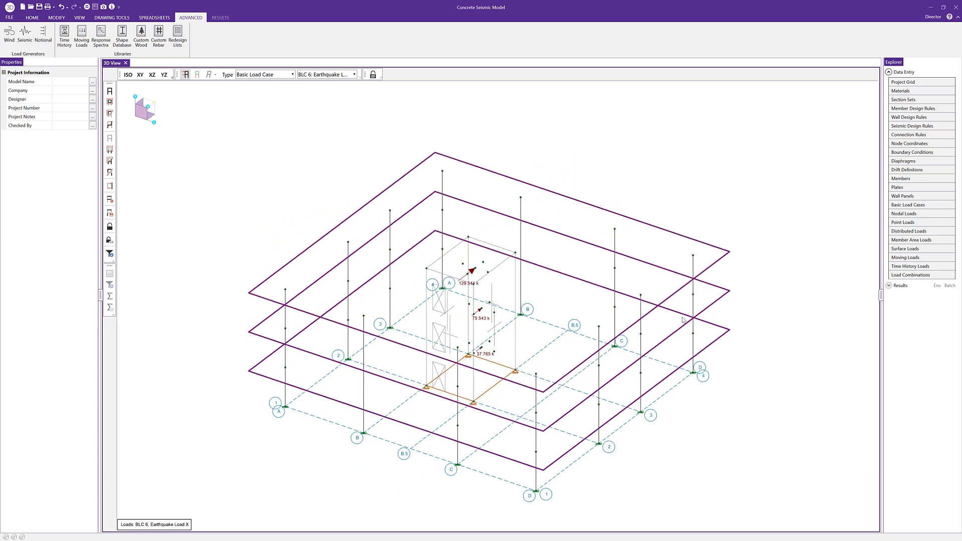
click(186, 75)
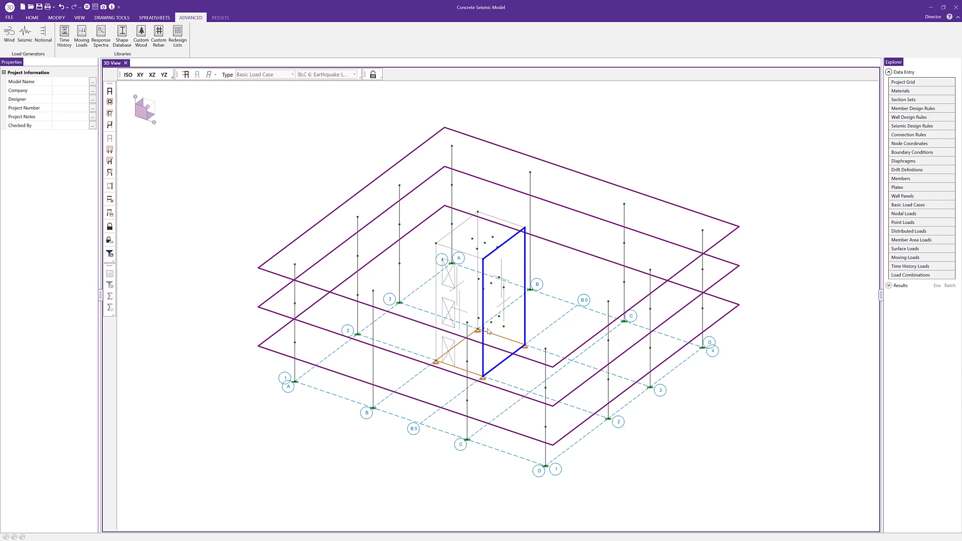
- Select the three core wall panels without openings and review their Typical concrete wall design rule
click(485, 226)
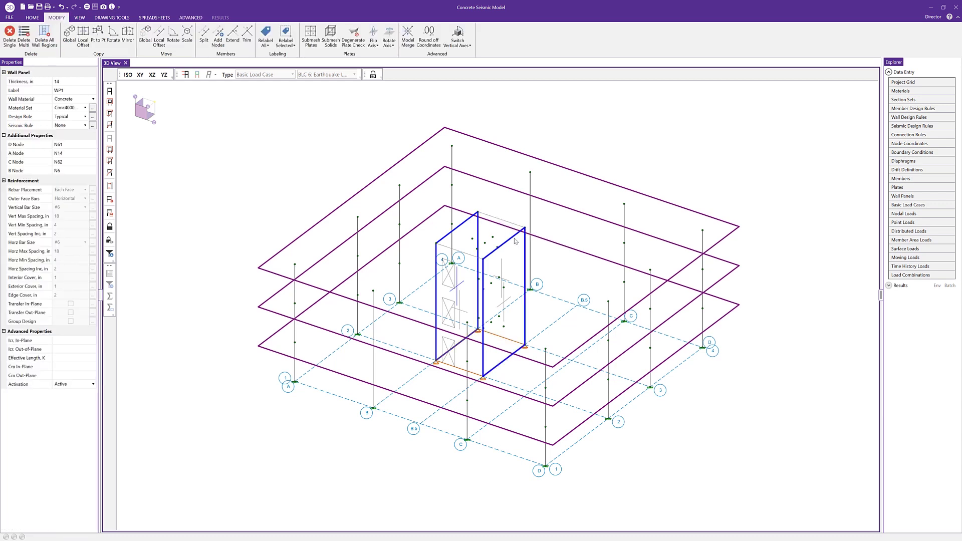
click(512, 241)
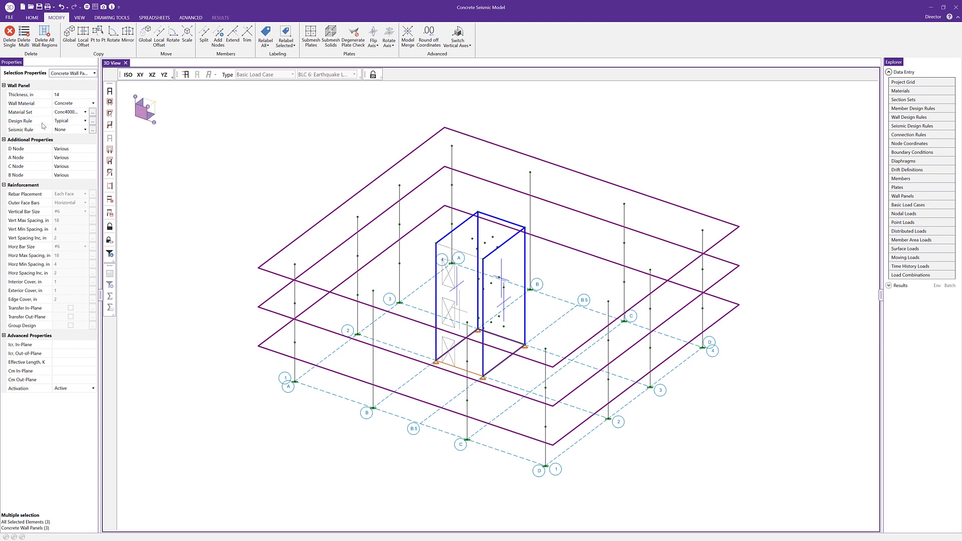
click(92, 124)
click(424, 274)
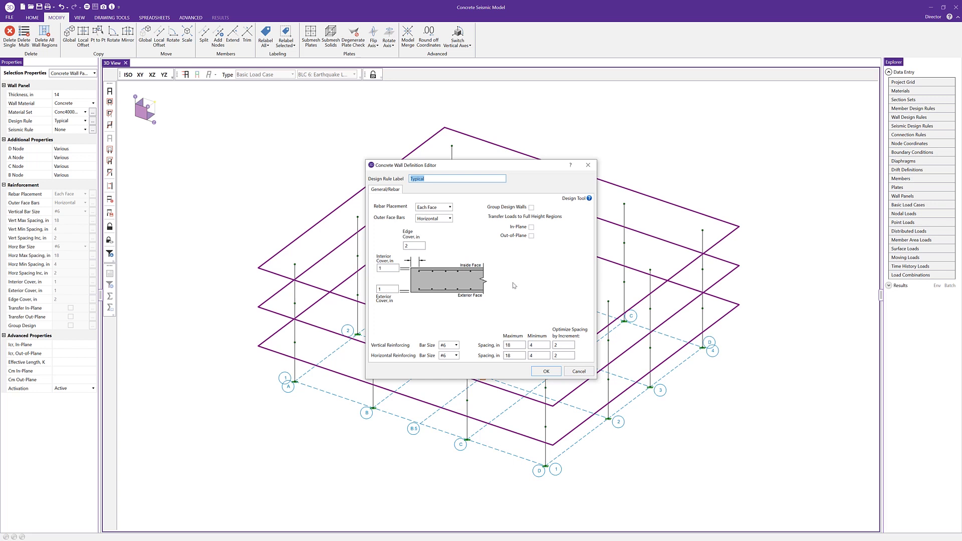
click(541, 373)
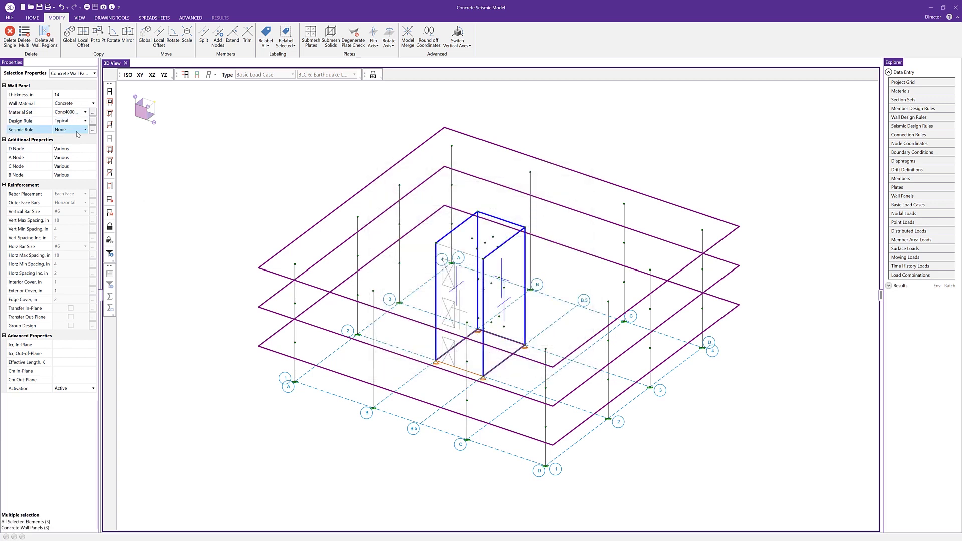
- Assign the Ordinary seismic rule to the three selected wall panels
click(78, 133)
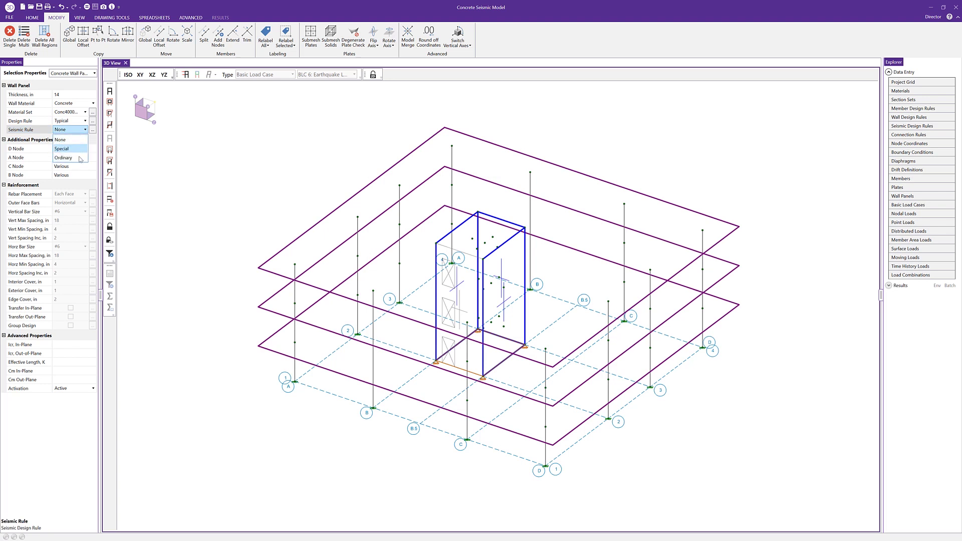
click(78, 133)
click(79, 133)
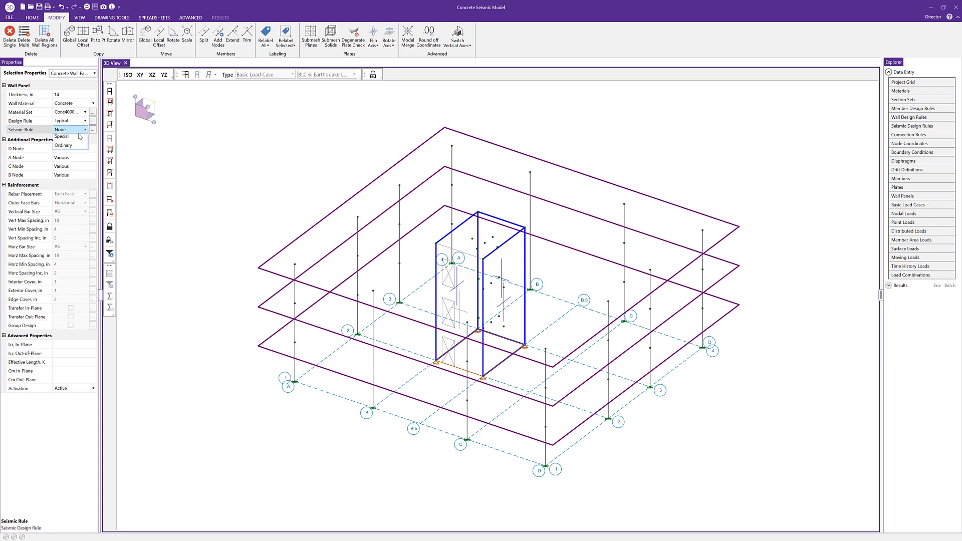
click(64, 157)
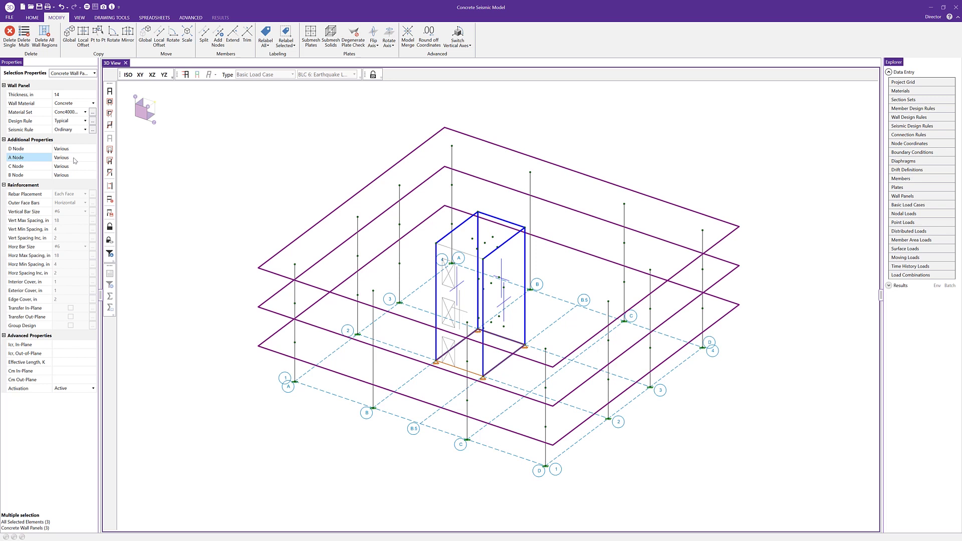
- Review the wall type options of the existing Ordinary seismic rule and close its editor without changes
click(92, 130)
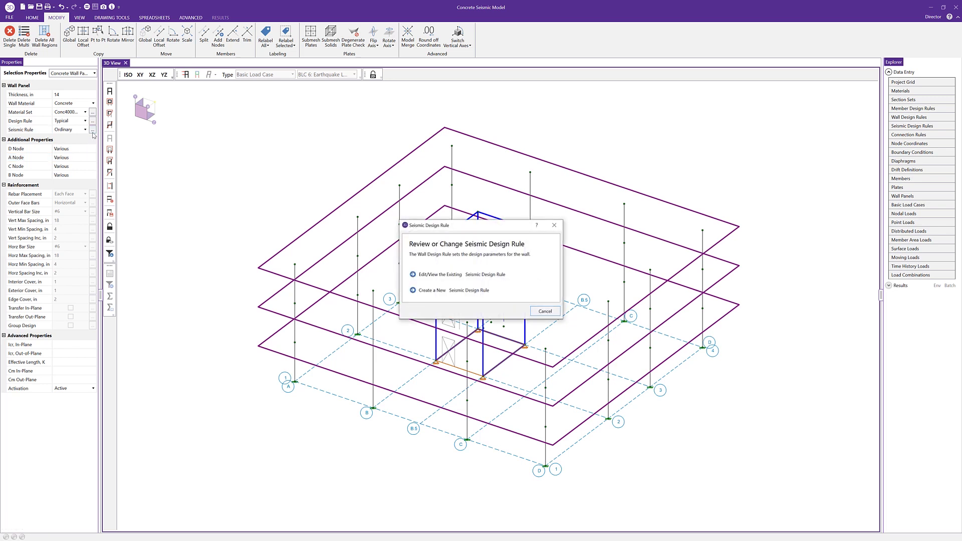
click(453, 254)
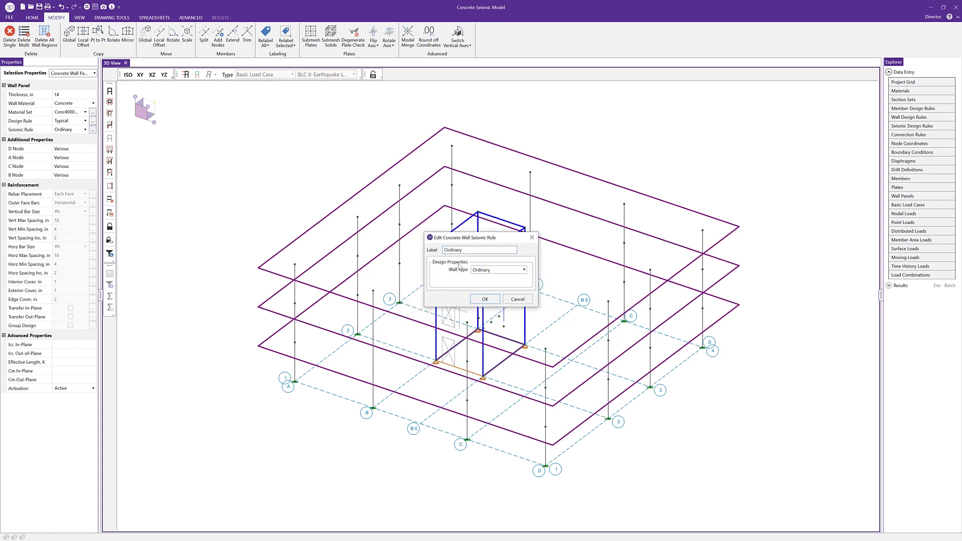
click(521, 270)
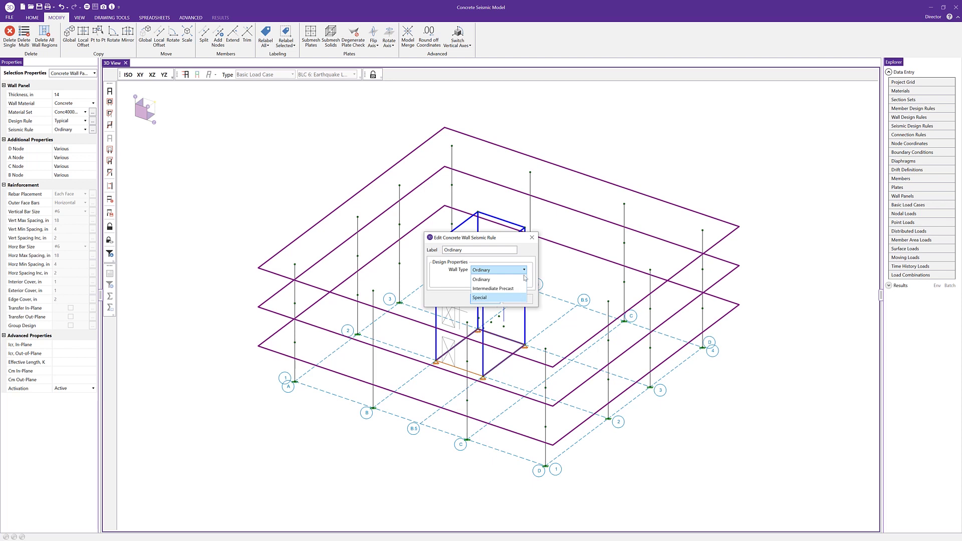
click(524, 270)
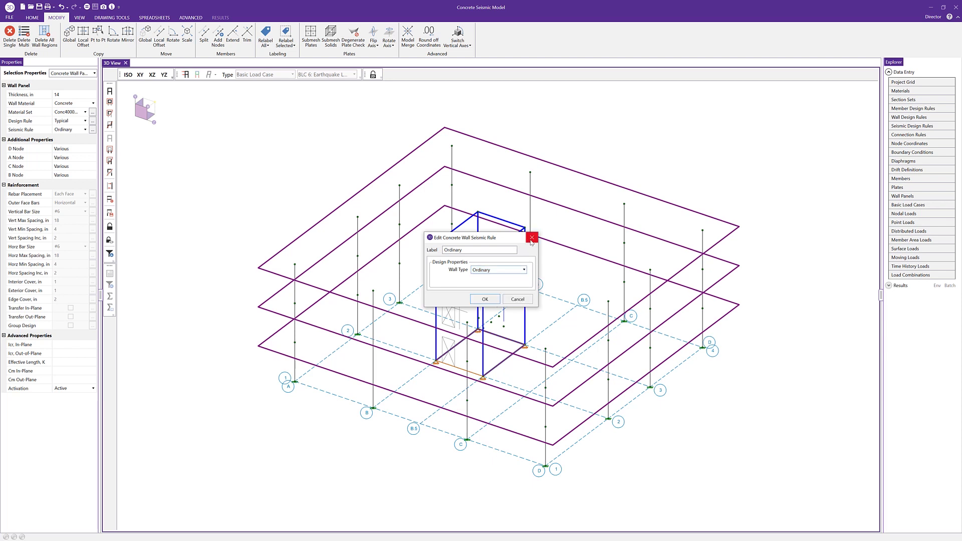
click(531, 240)
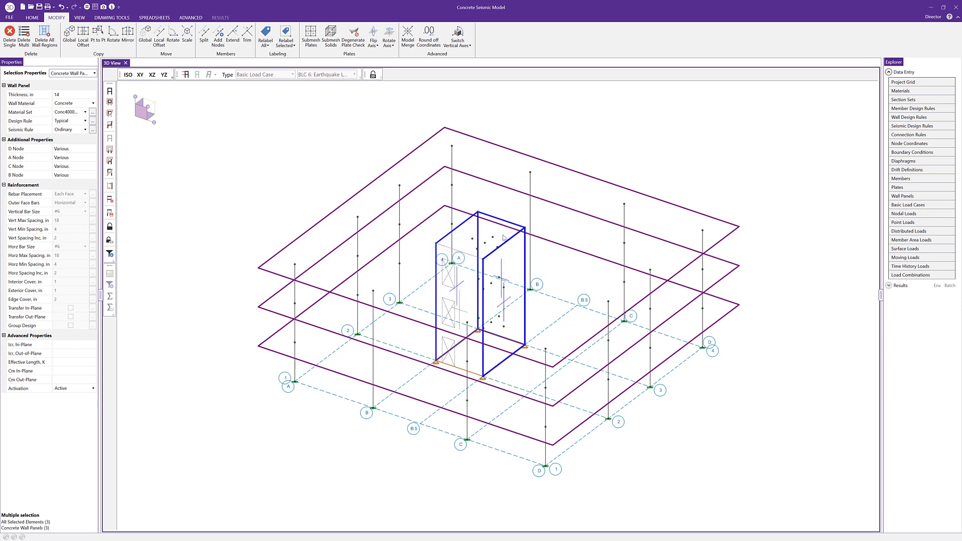
- Clear the selection and assign the Special seismic rule to wall panel WP2, the core wall with openings
click(450, 216)
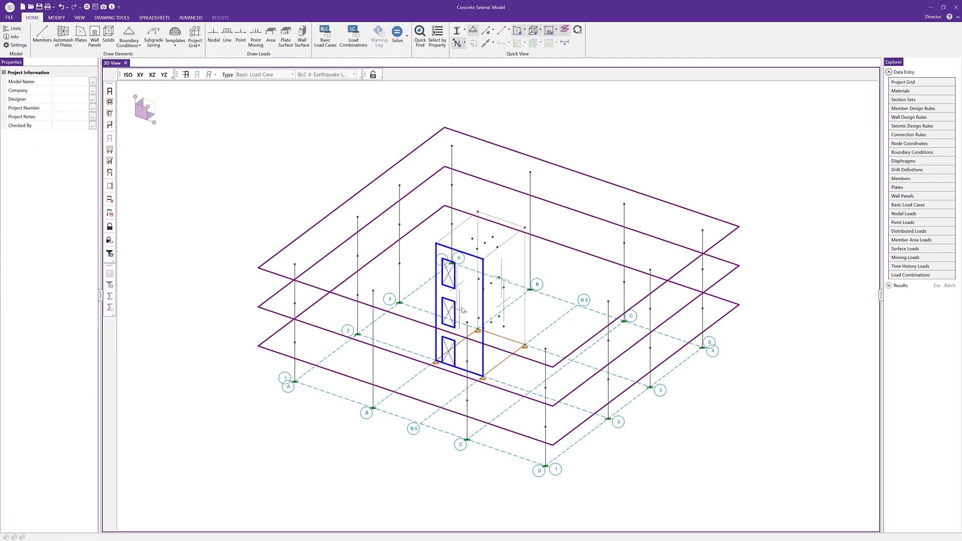
click(462, 310)
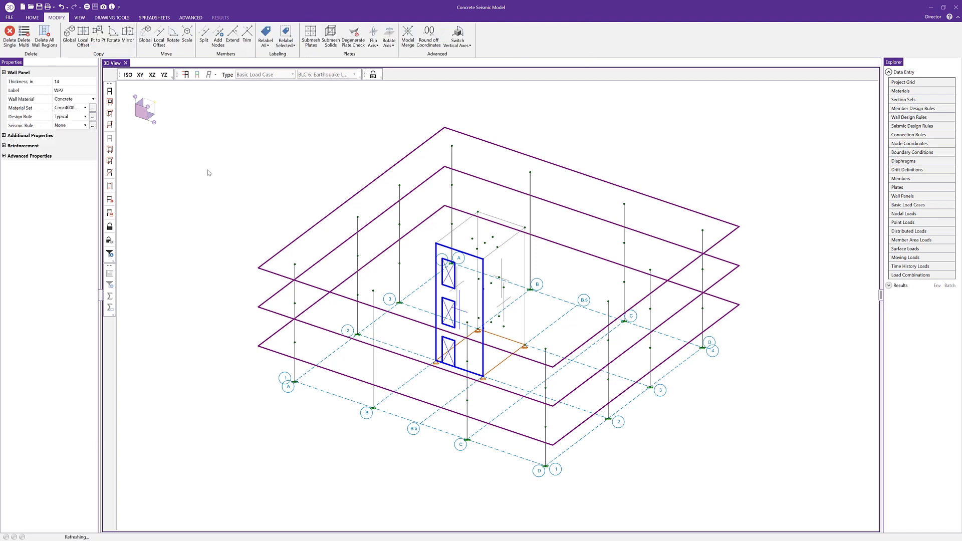
click(75, 125)
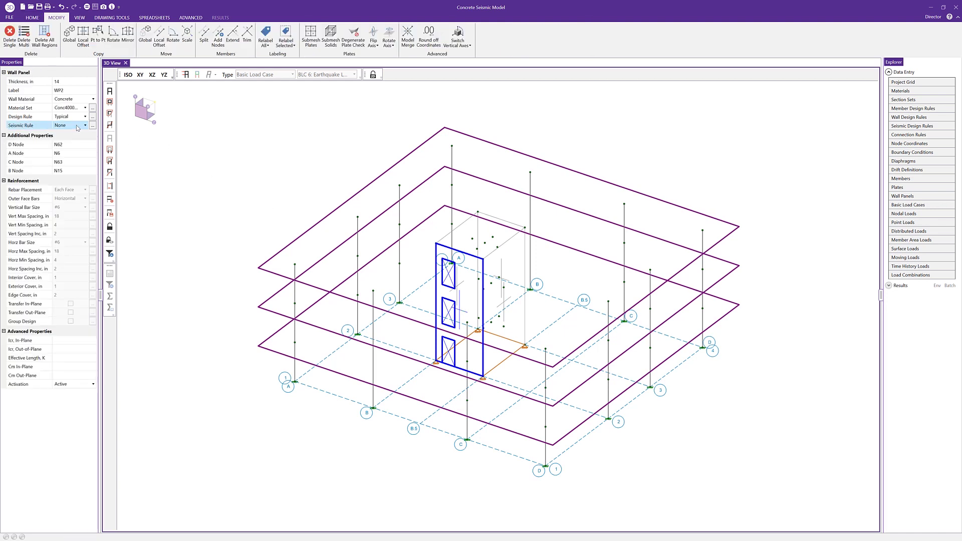
click(74, 146)
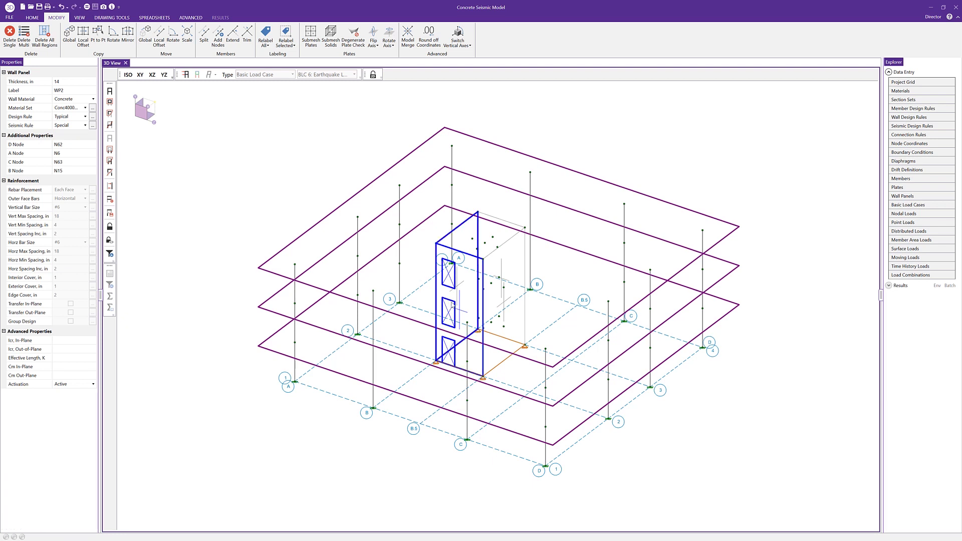
- Examine the regions, lintels and openings of wall panel WP2 in its detail view and close it
double_click(466, 310)
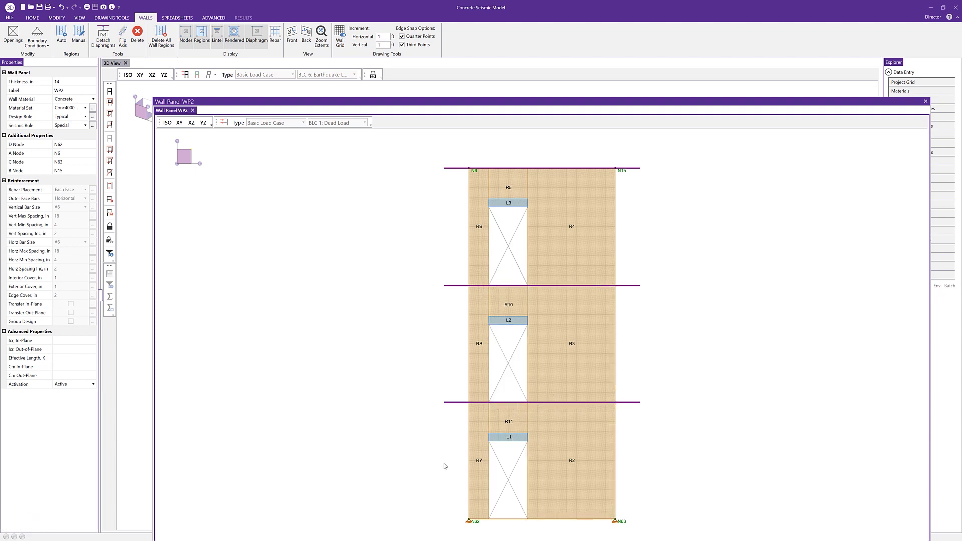
click(926, 101)
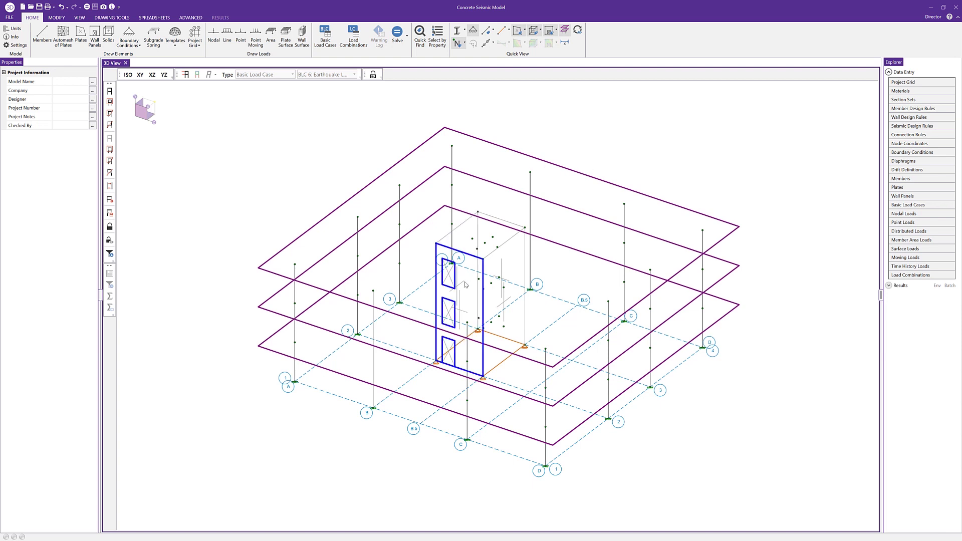
- Generate the 2018 IBC Strength gravity load combinations for the United States with roof live load included and deflection combinations excluded
click(353, 34)
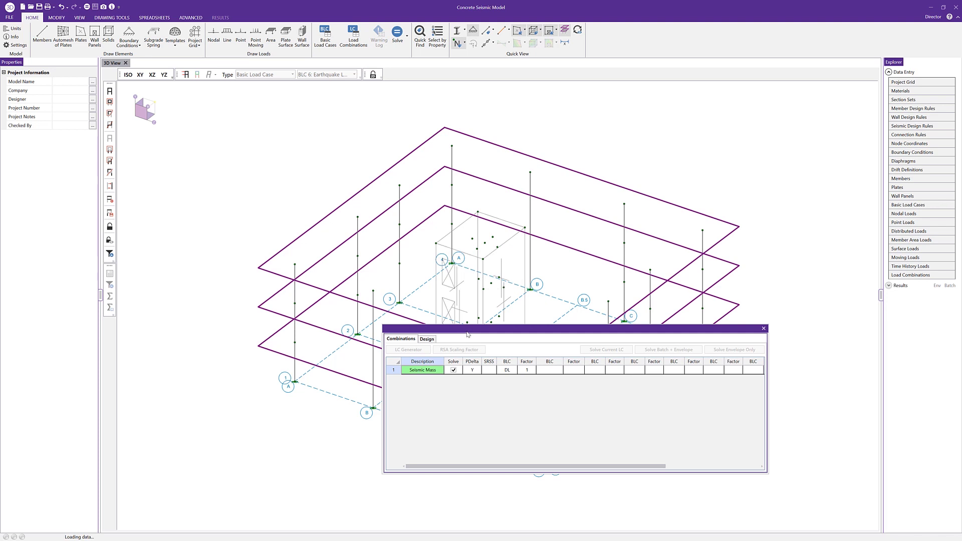
drag(435, 328, 343, 188)
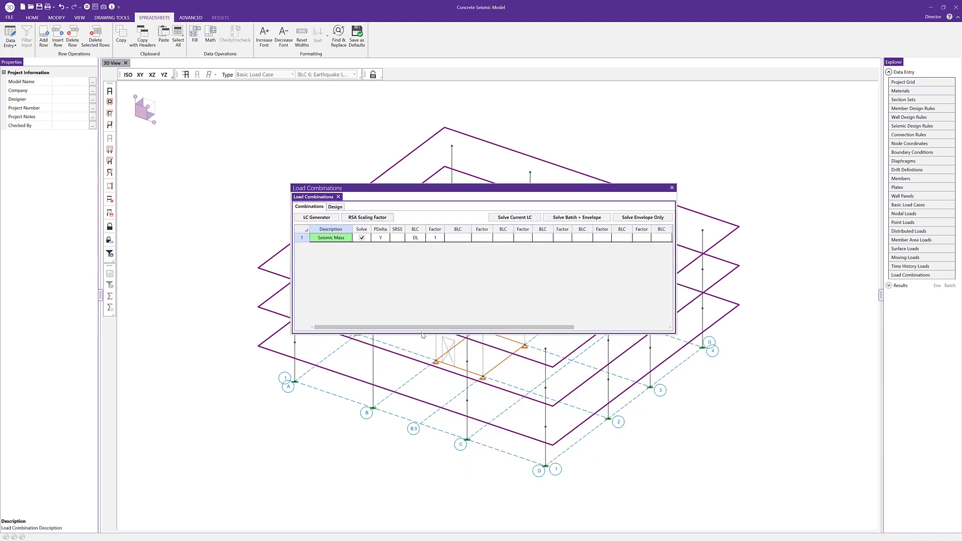
drag(423, 338, 431, 409)
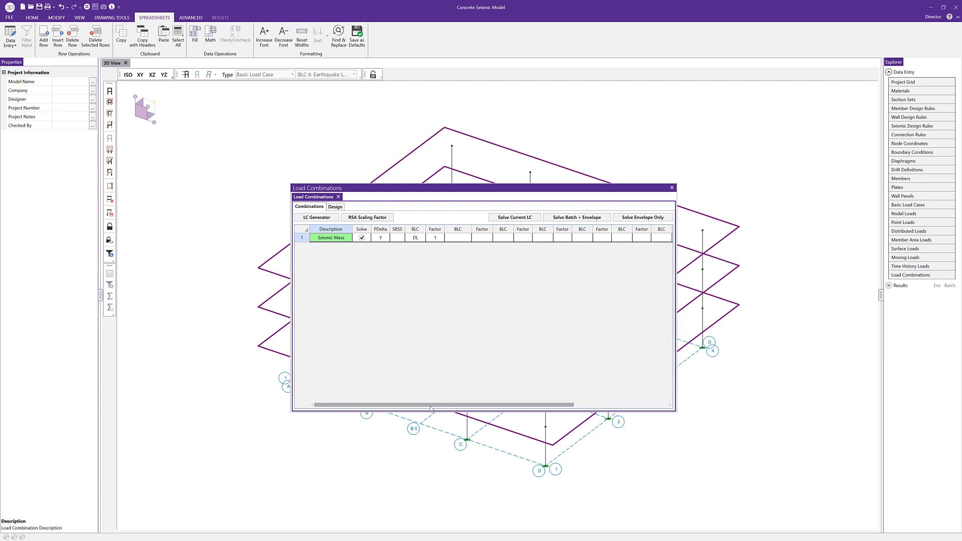
click(329, 218)
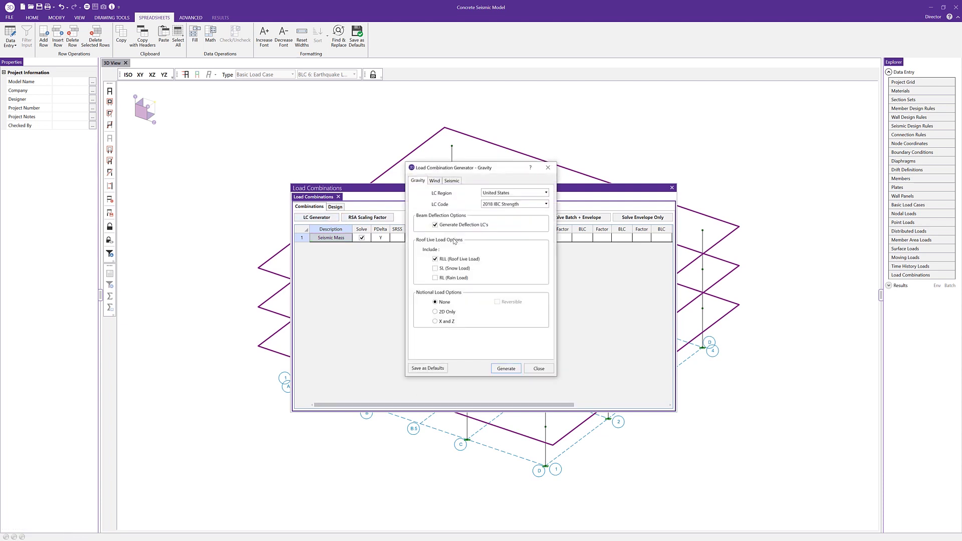
click(448, 228)
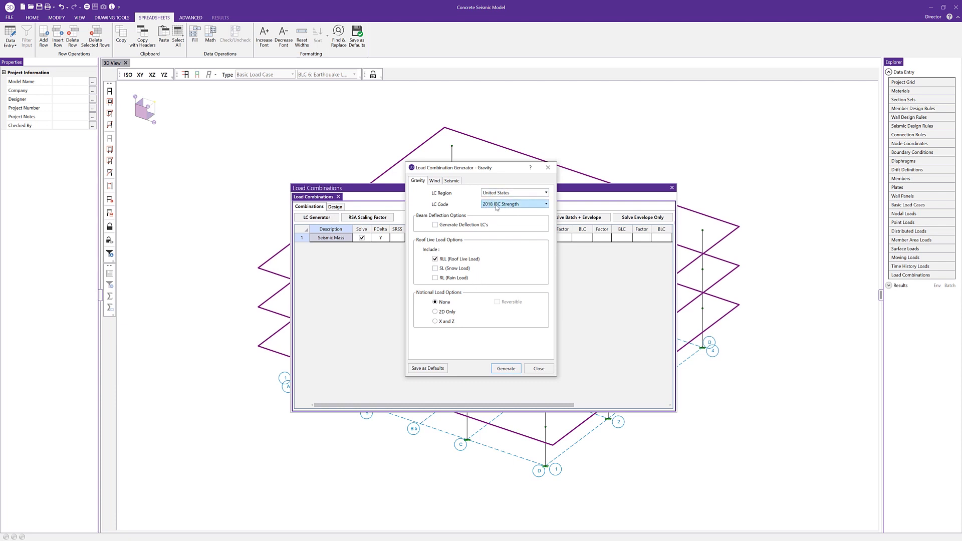
click(505, 369)
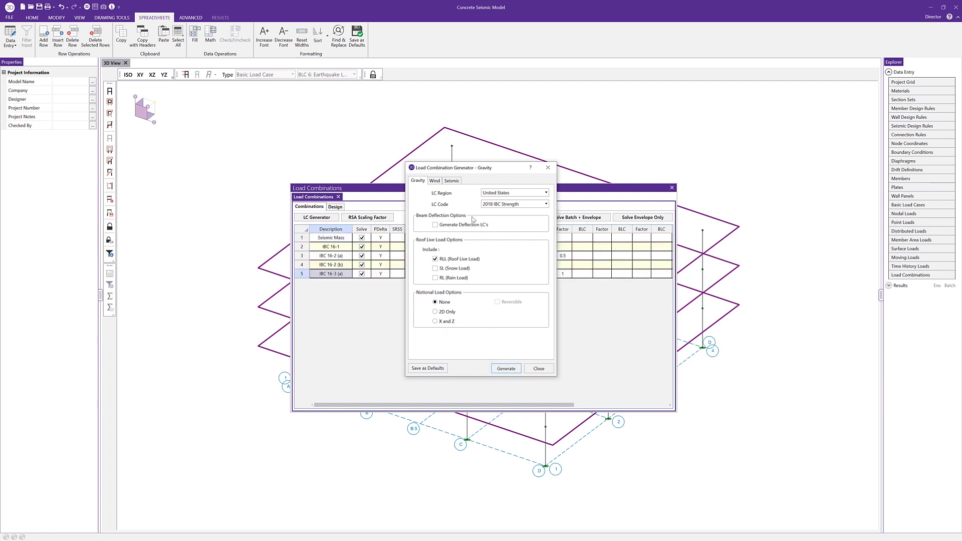
- Generate seismic combinations for X and Z with ρ and vertical Ev, plus overstrength combinations for X and Z with vertical Ev
click(452, 181)
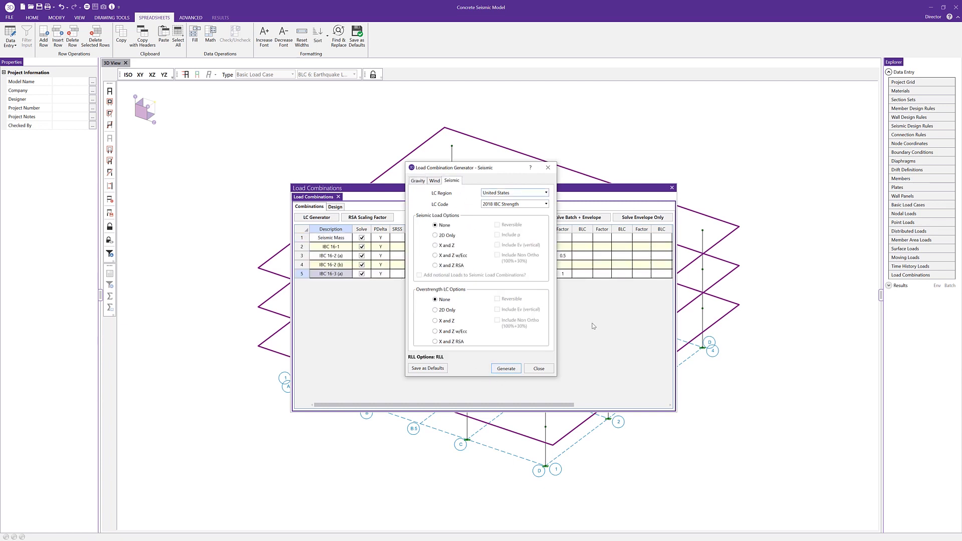
click(452, 245)
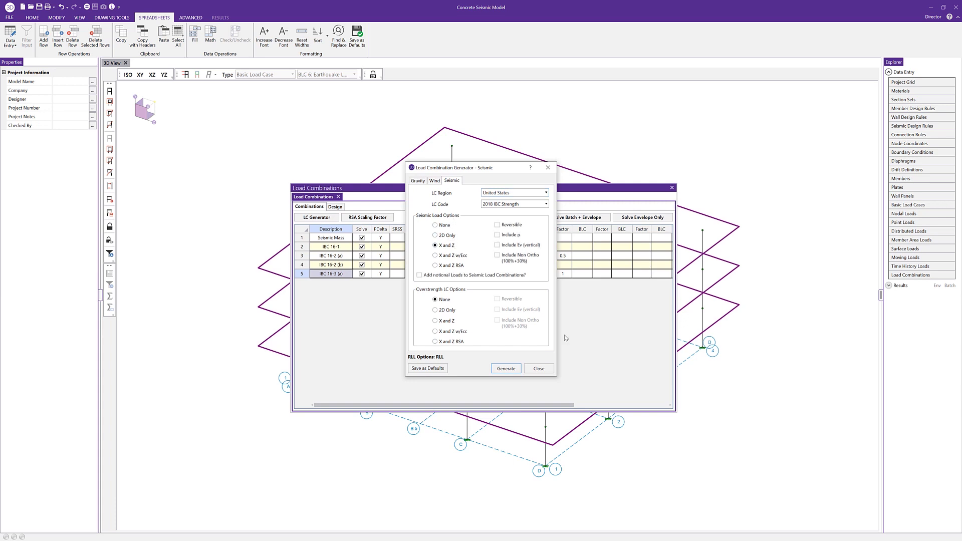
click(521, 236)
click(507, 245)
click(444, 321)
click(529, 310)
click(505, 371)
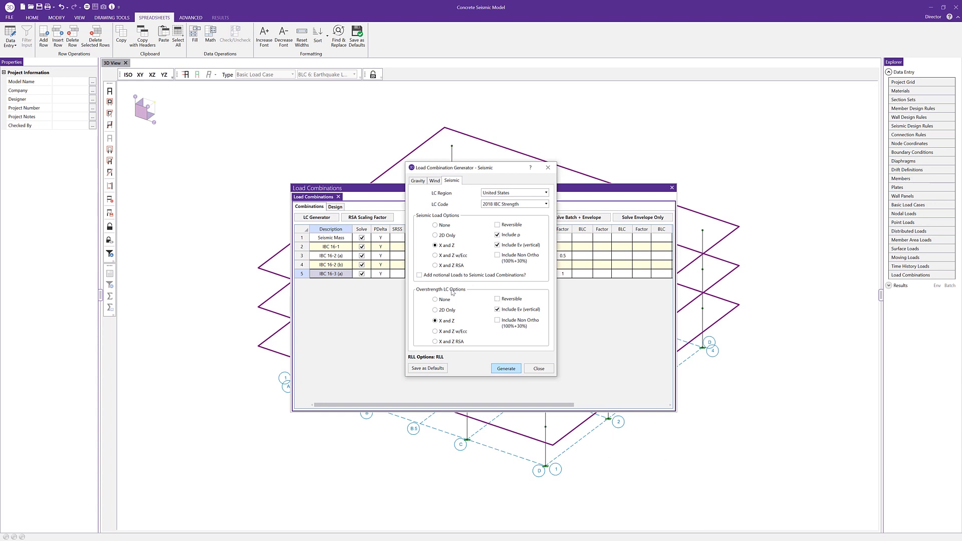
click(531, 370)
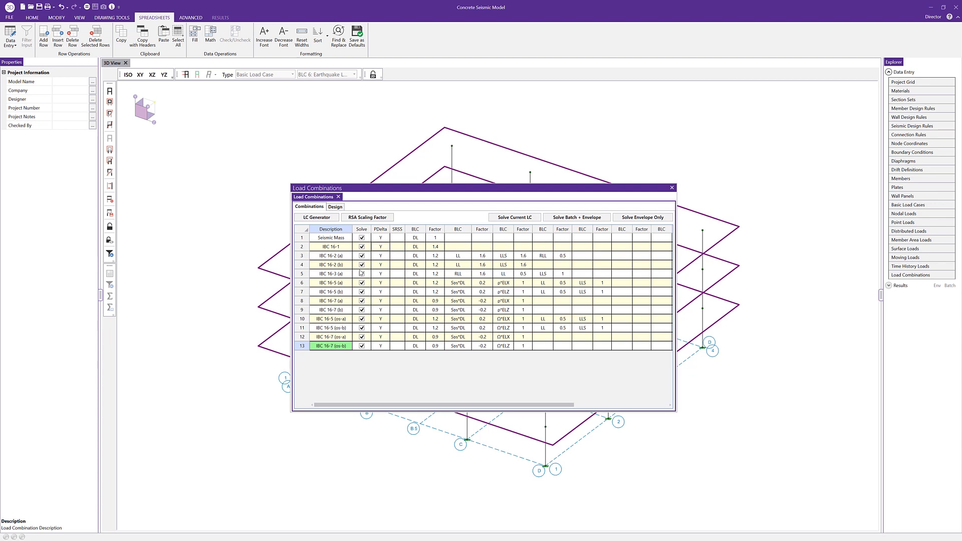
- Solve the load combinations as batch plus envelope and review the wall panels' out-of-plane and seismic code checks
click(568, 218)
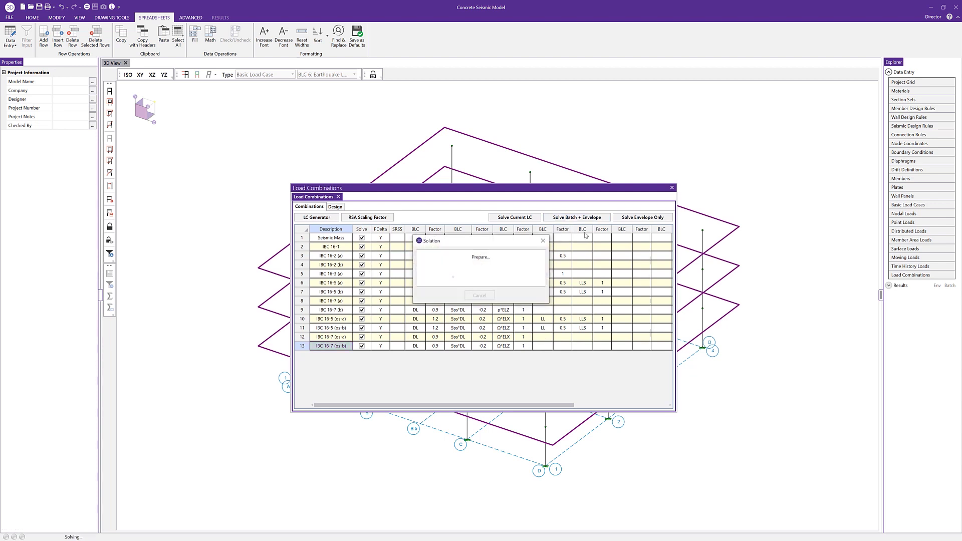
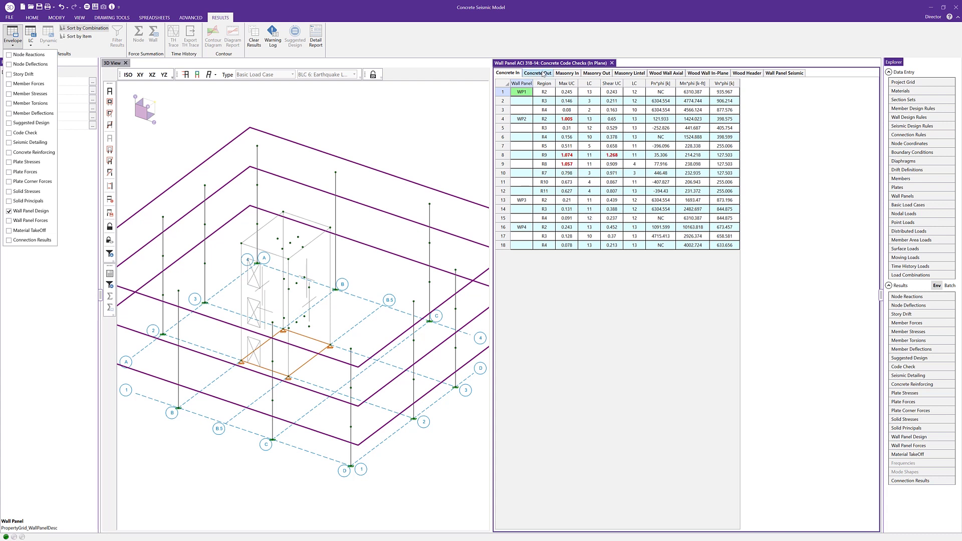
click(539, 73)
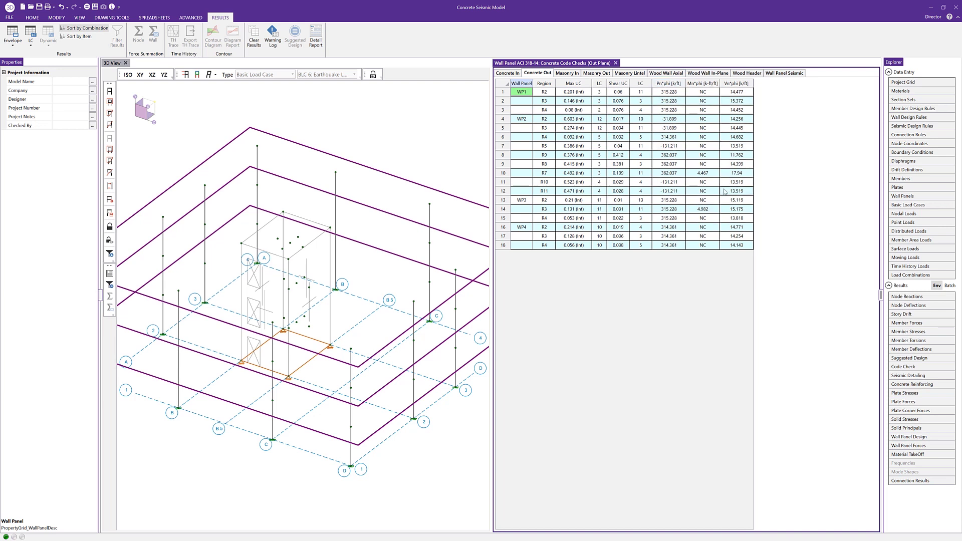
click(546, 74)
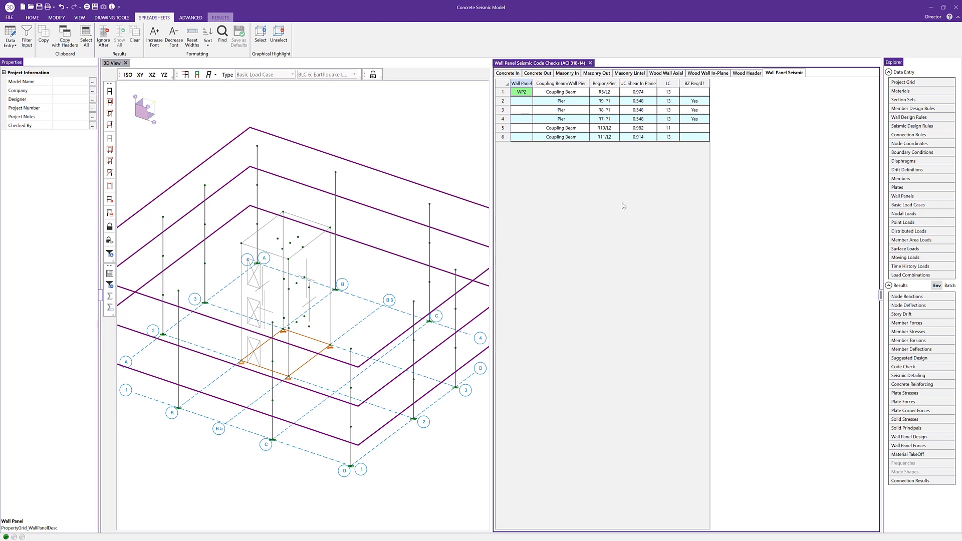
- Open the detail report for WP2's R5/L2 coupling beam and dock it beside the 3D view
right_click(505, 93)
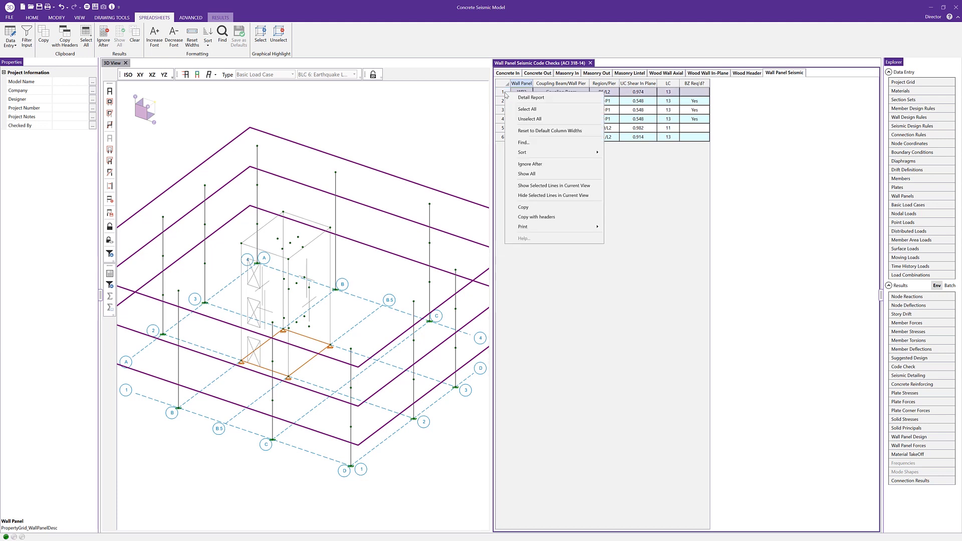
click(531, 98)
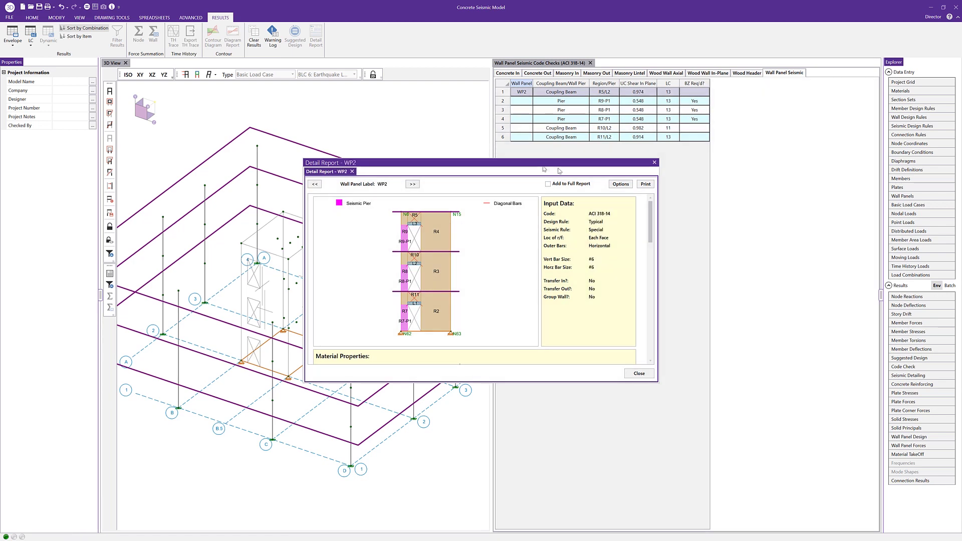
drag(528, 167, 686, 301)
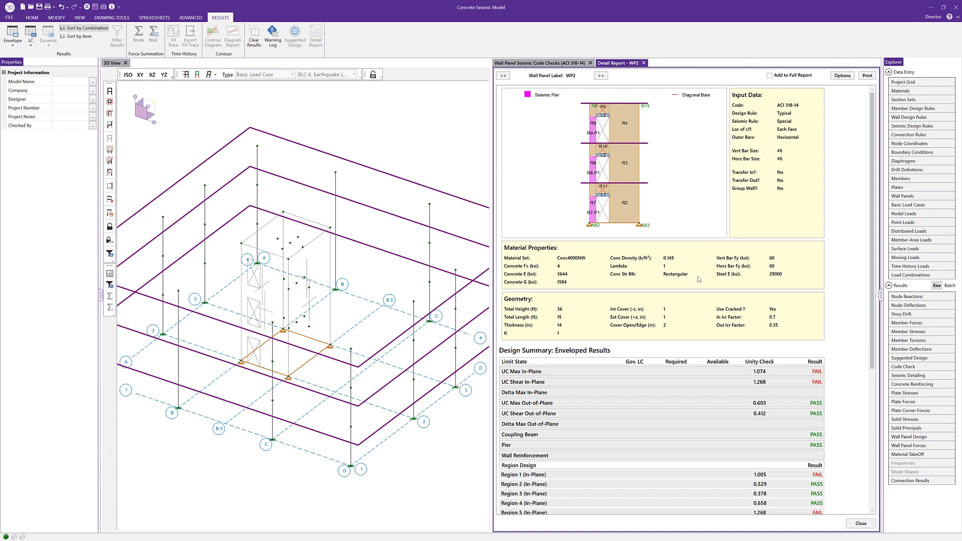
- Examine WP2's enveloped design summary, expanding the wall reinforcement and coupling beam results
scroll(677, 244, down, 1)
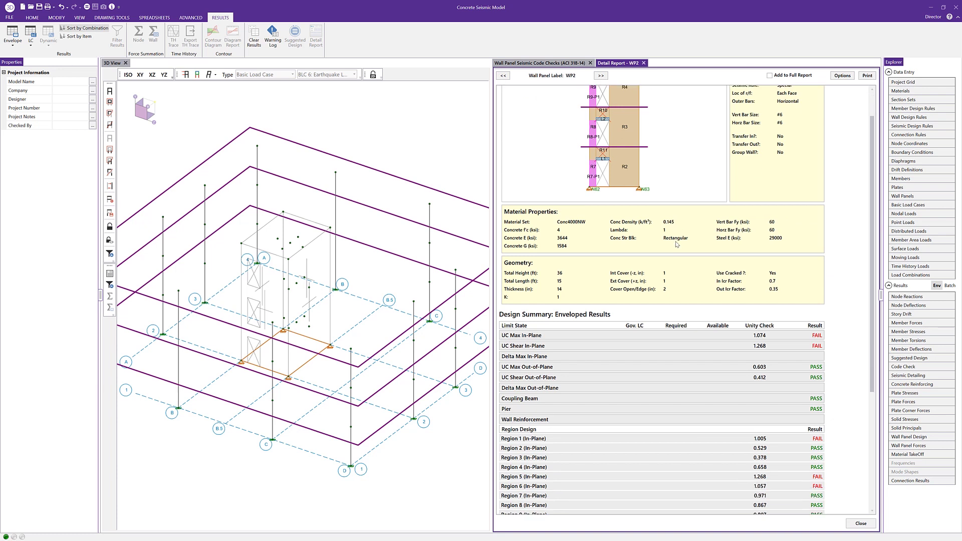
scroll(677, 244, down, 1)
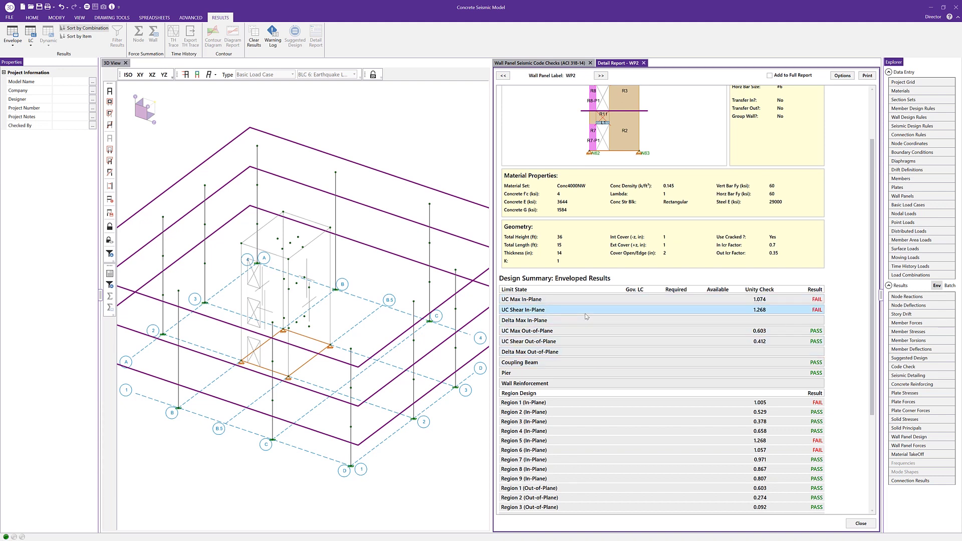
scroll(583, 381, down, 4)
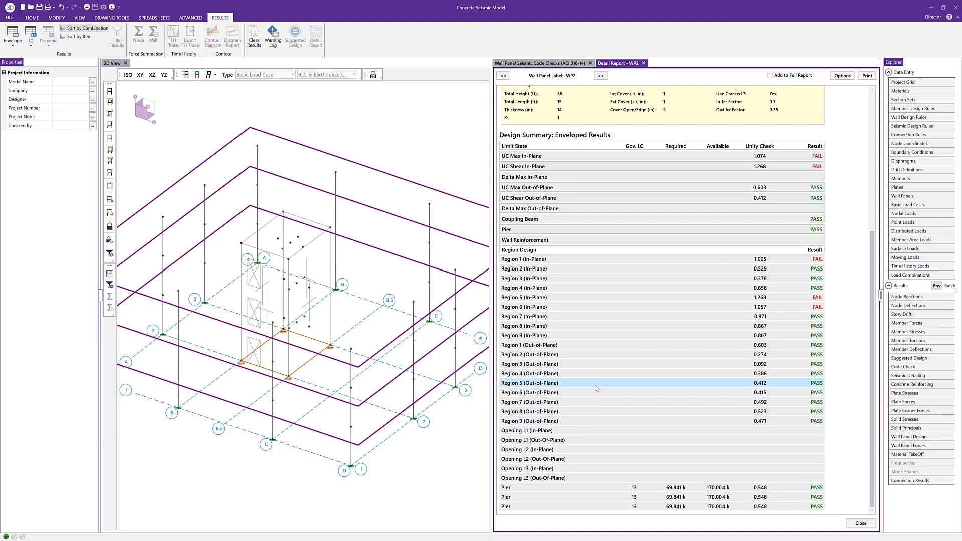
click(554, 240)
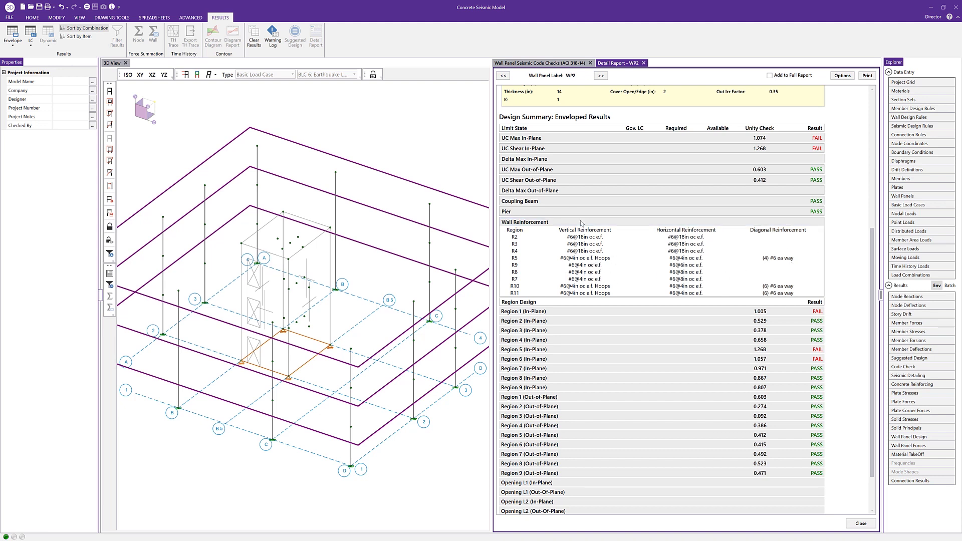
click(589, 201)
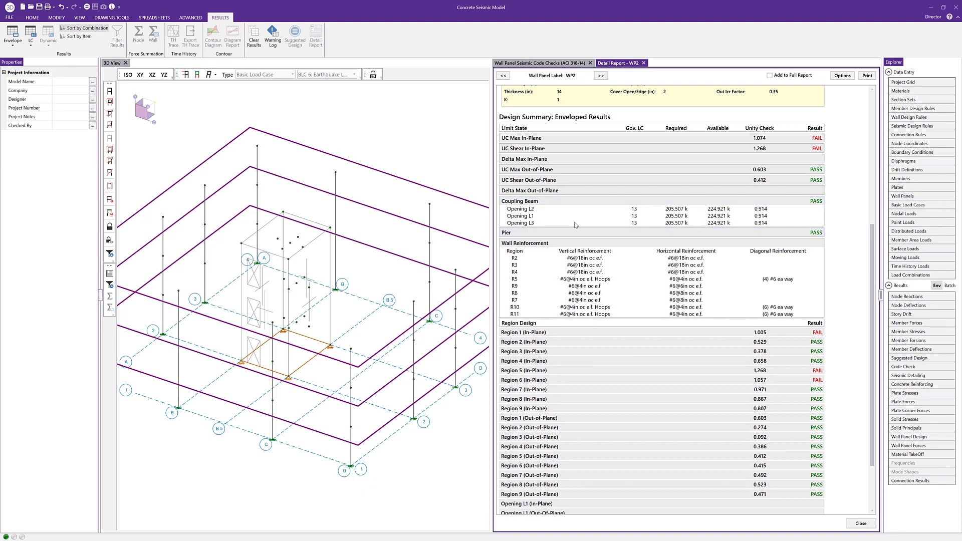
- Expand the in-plane results of Opening L1 and examine its force diagrams and detailed coupling beam code check
scroll(575, 280, down, 3)
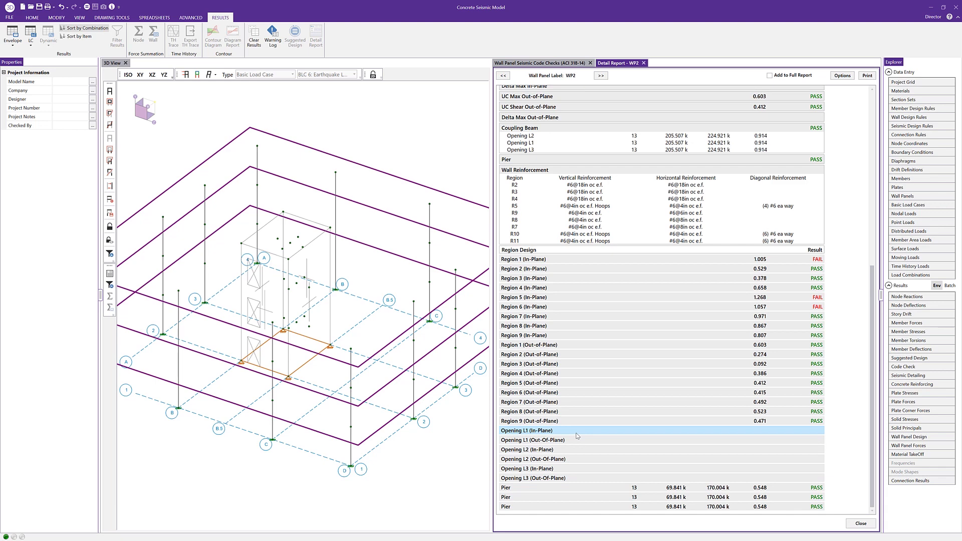
click(667, 430)
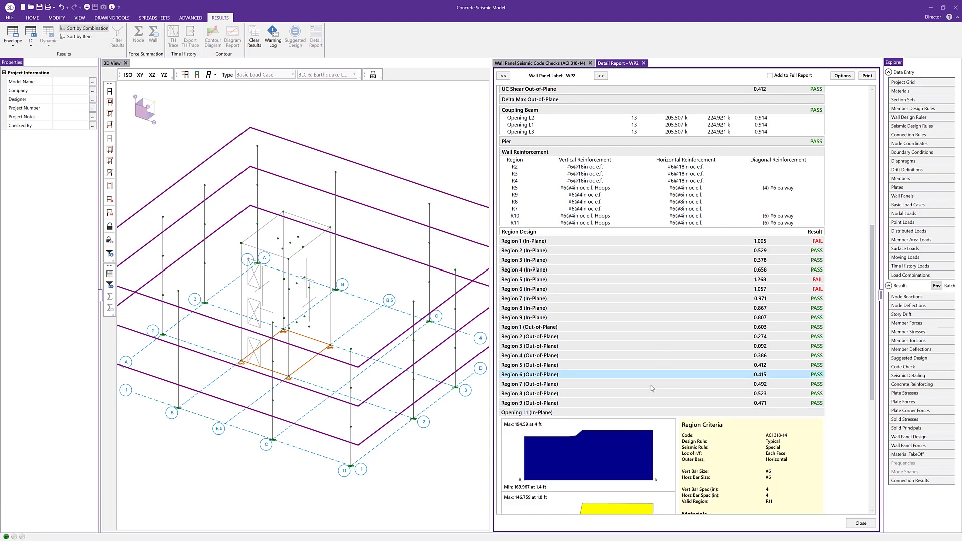
scroll(632, 391, down, 10)
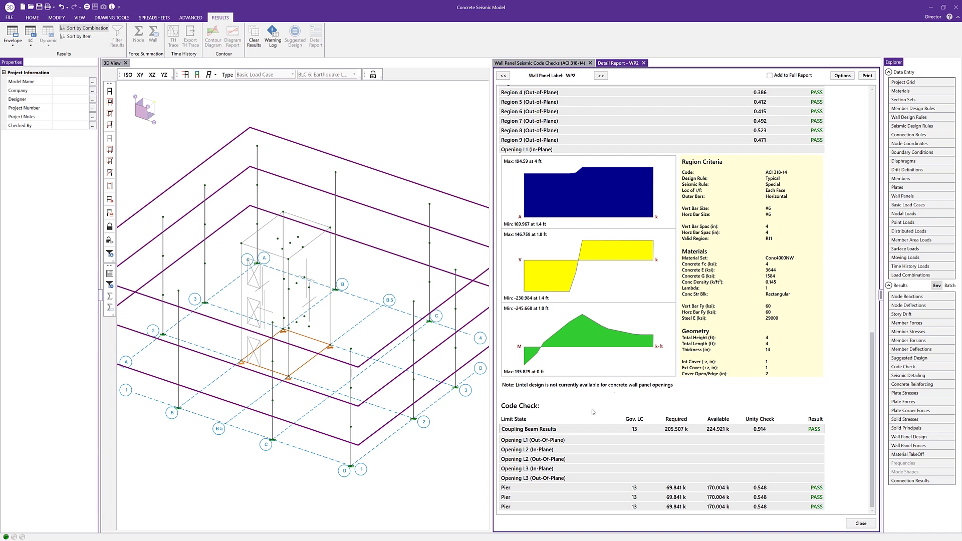
click(561, 428)
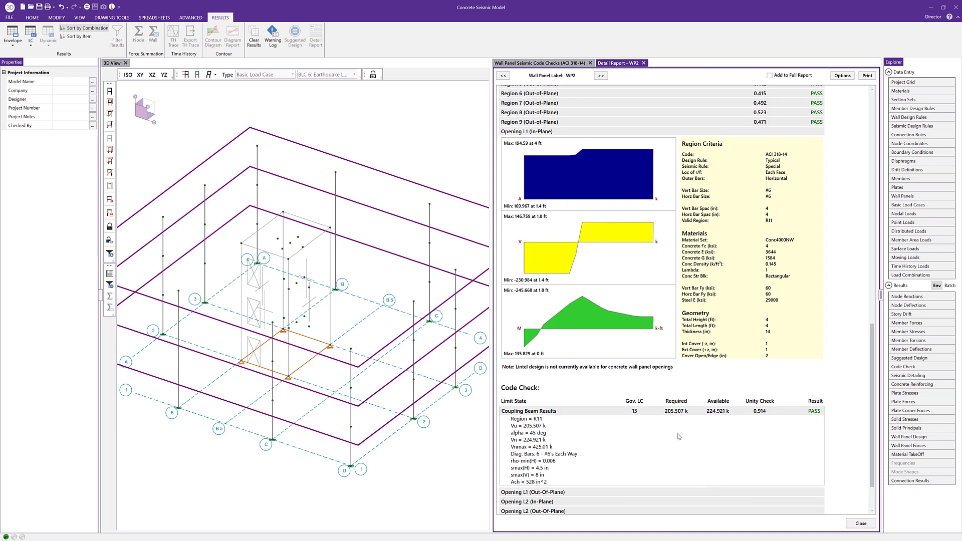
scroll(679, 436, down, 3)
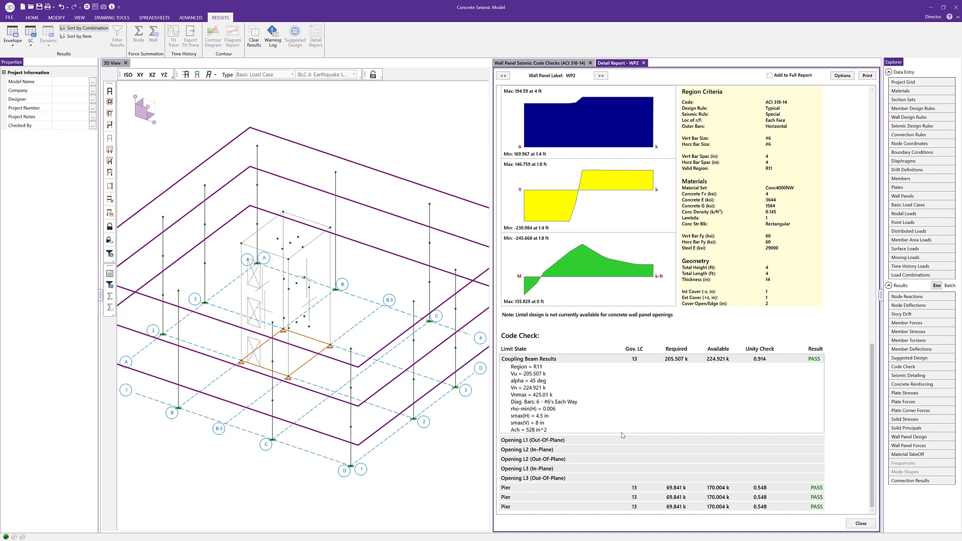
- Collapse the in-plane details of Opening L1 and review the WP2 region diagram at the start of the report
scroll(615, 322, up, 5)
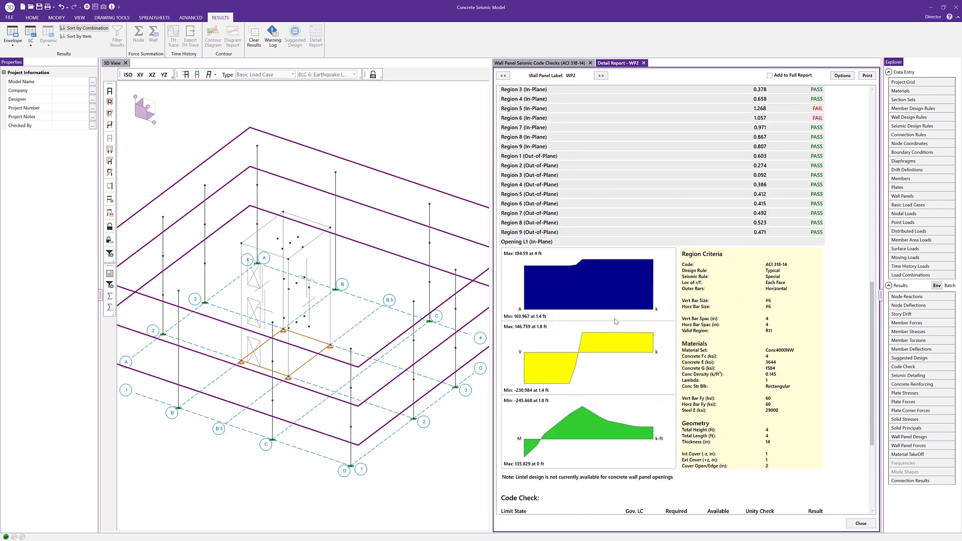
click(527, 197)
click(526, 412)
click(527, 268)
click(527, 354)
click(531, 393)
scroll(555, 369, up, 8)
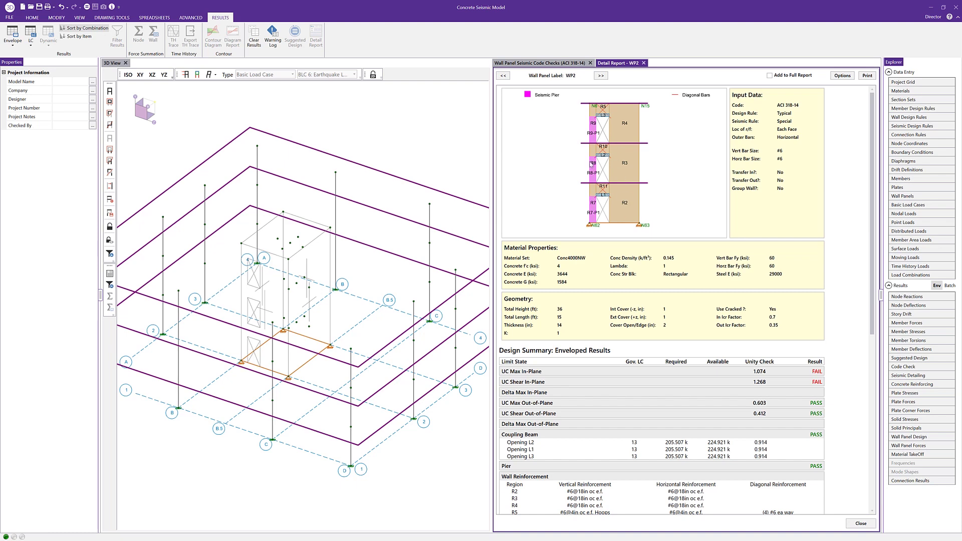
- Expand the in-plane results of Region 9 and examine its code checks and cross section detailing
scroll(647, 226, down, 3)
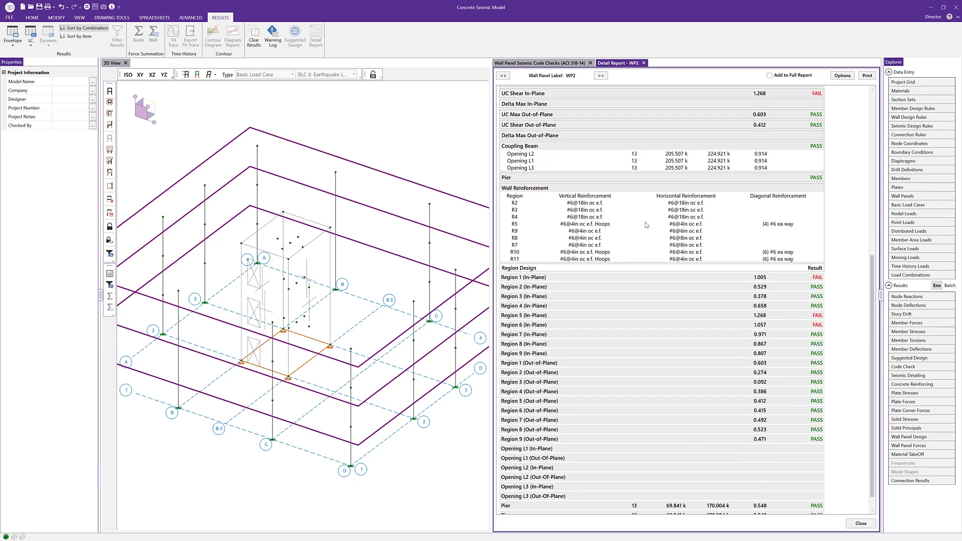
scroll(647, 225, down, 1)
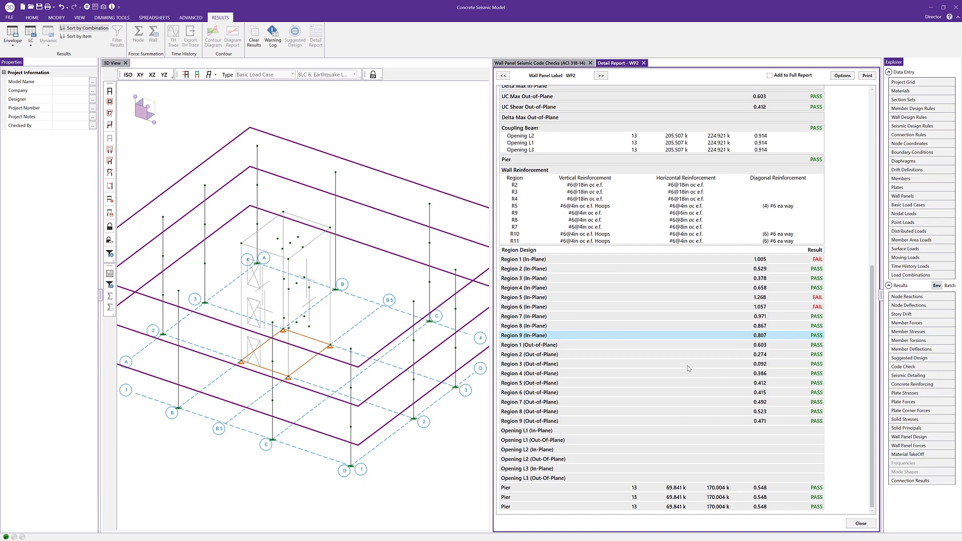
click(506, 336)
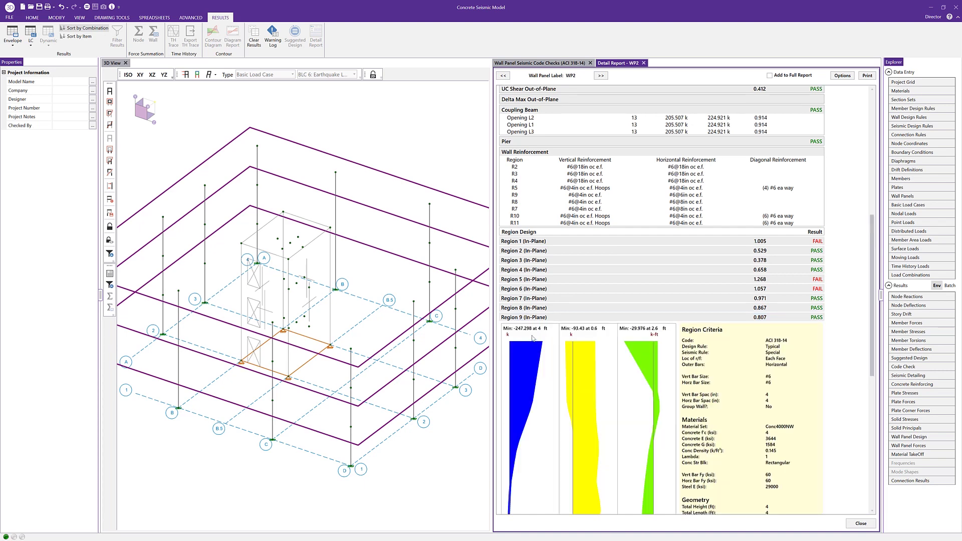
scroll(605, 334, down, 5)
scroll(605, 334, down, 4)
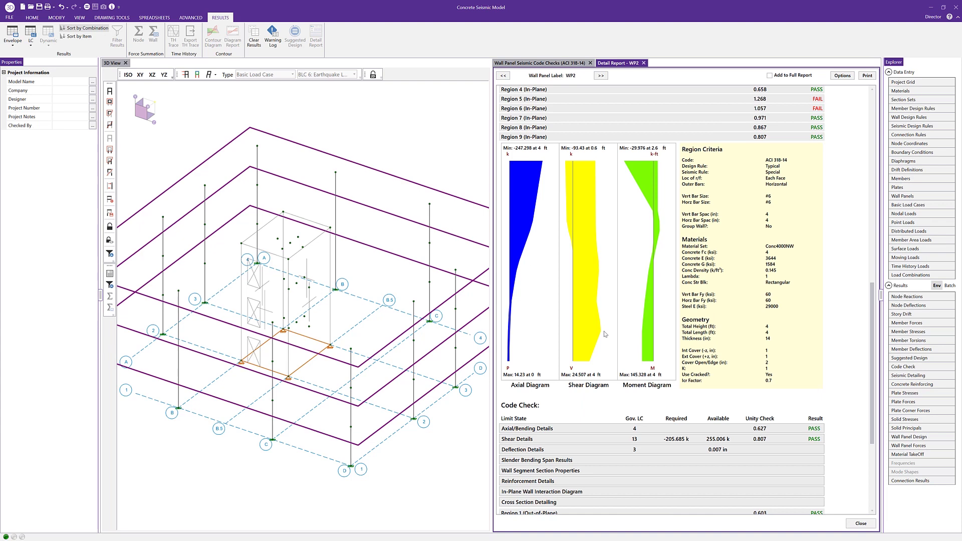
scroll(605, 334, down, 7)
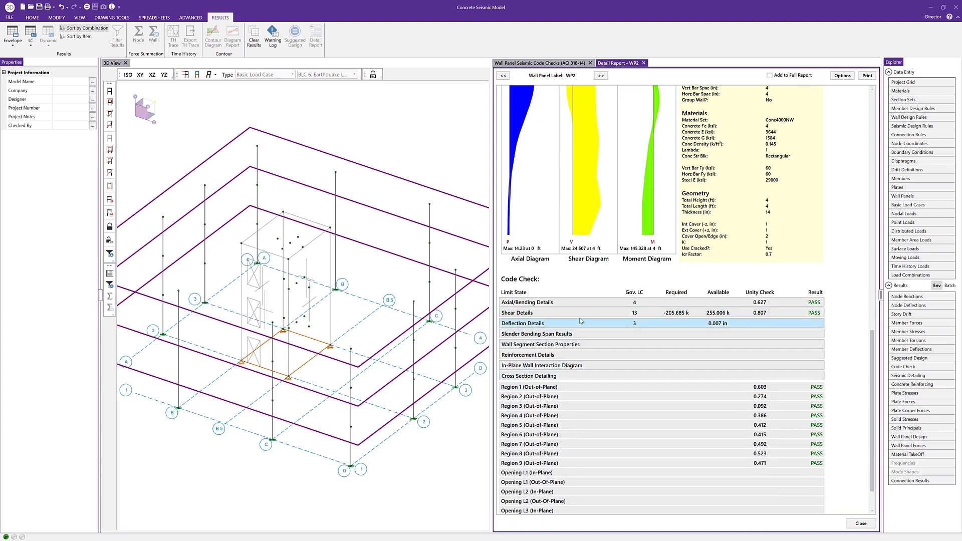
click(577, 380)
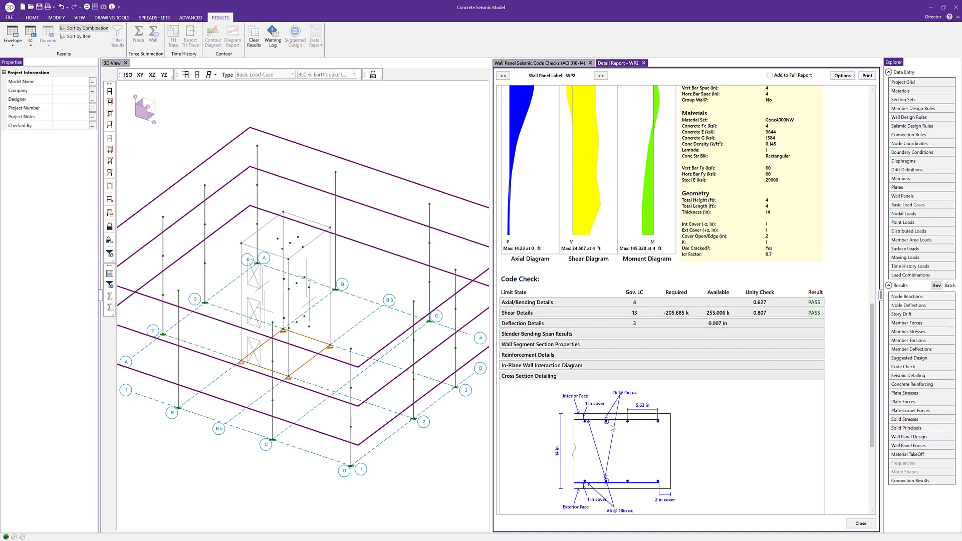
- Examine Region 9's cross section detailing, expand its shear check details, and collapse them after review
scroll(624, 443, down, 2)
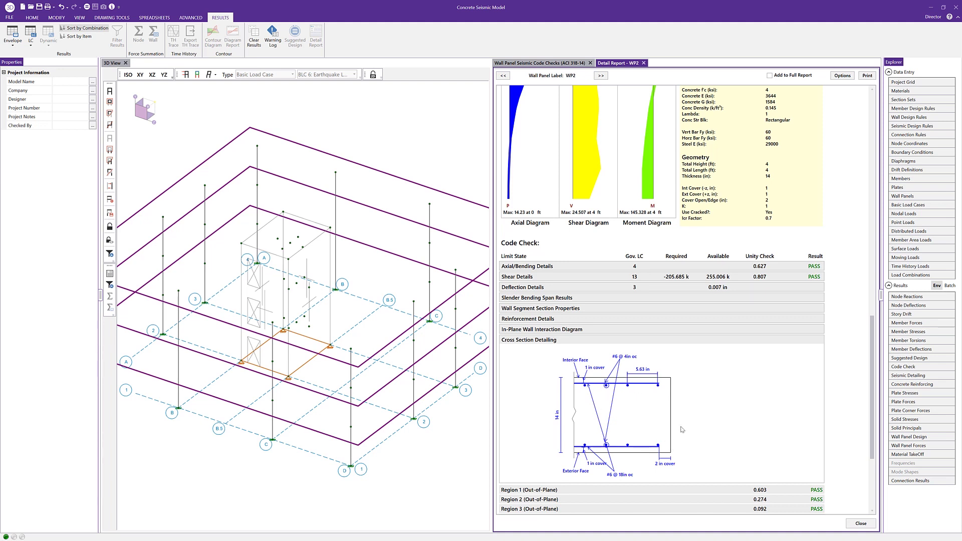
click(577, 277)
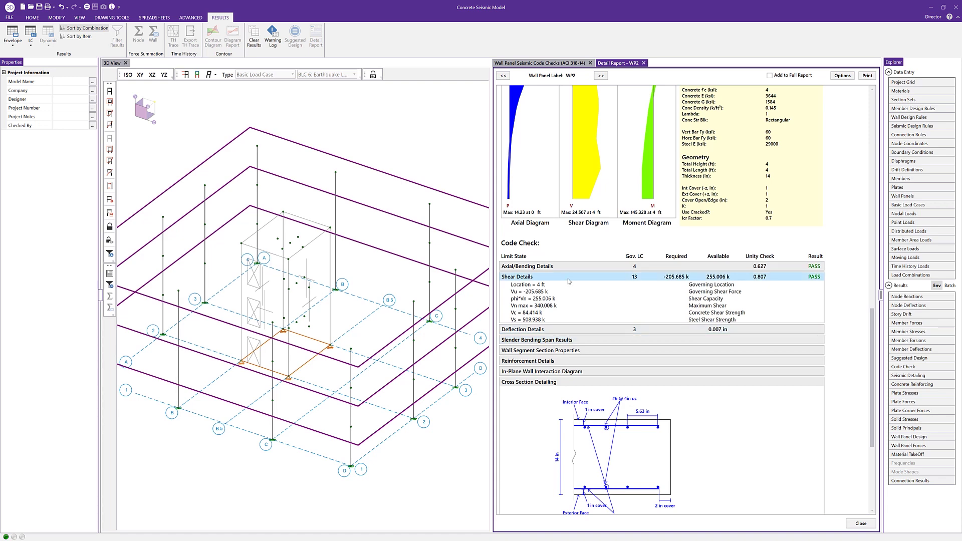
click(624, 279)
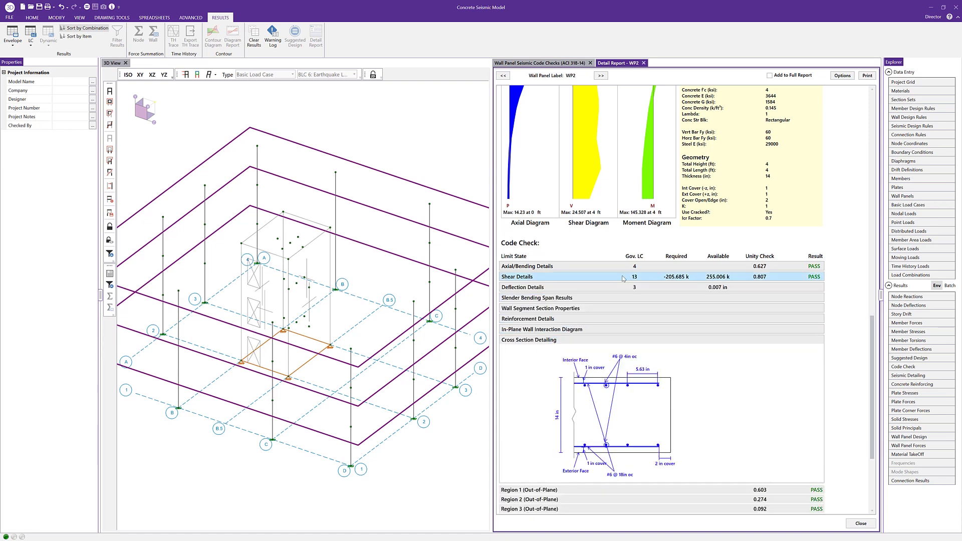
- Expand the first pier's results in the WP2 report and examine its seismic check and boundary element details
scroll(624, 279, down, 3)
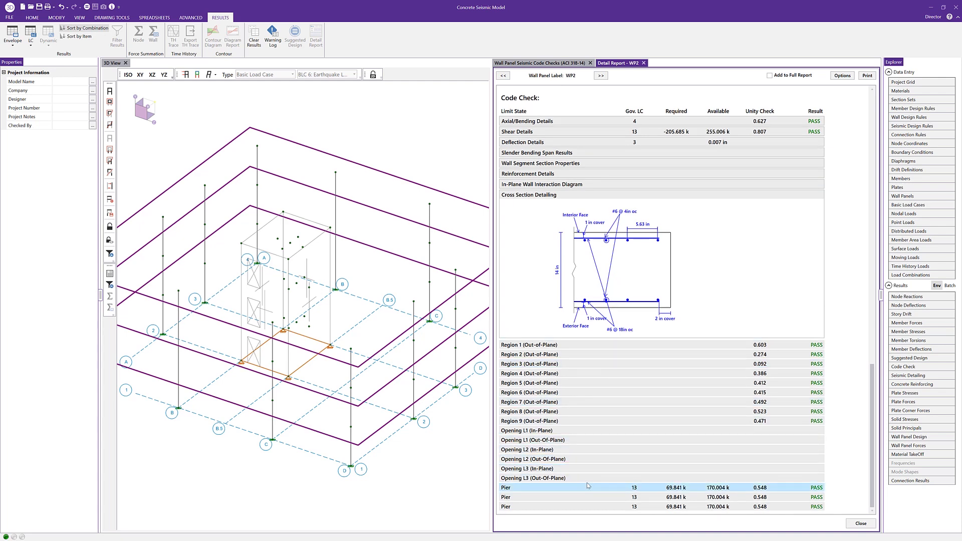
scroll(628, 404, down, 3)
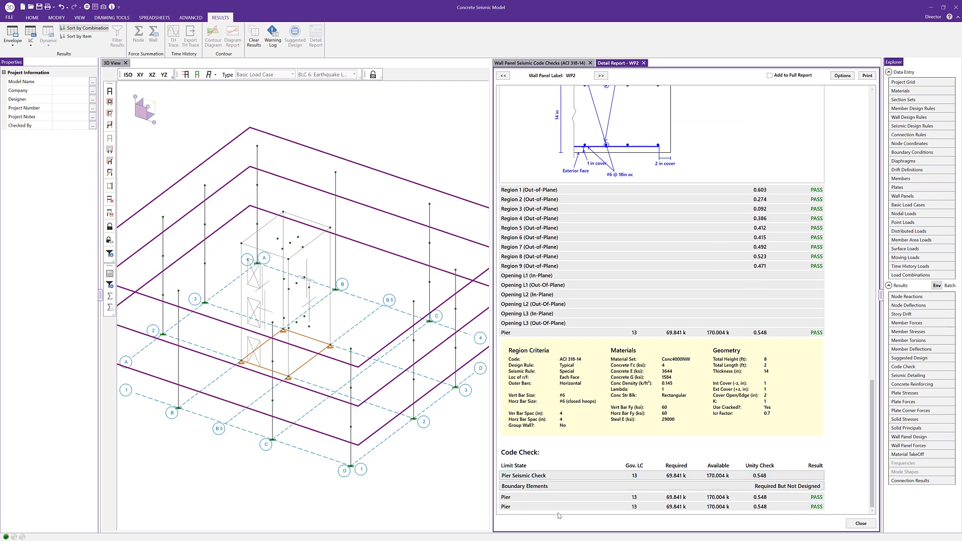
click(602, 476)
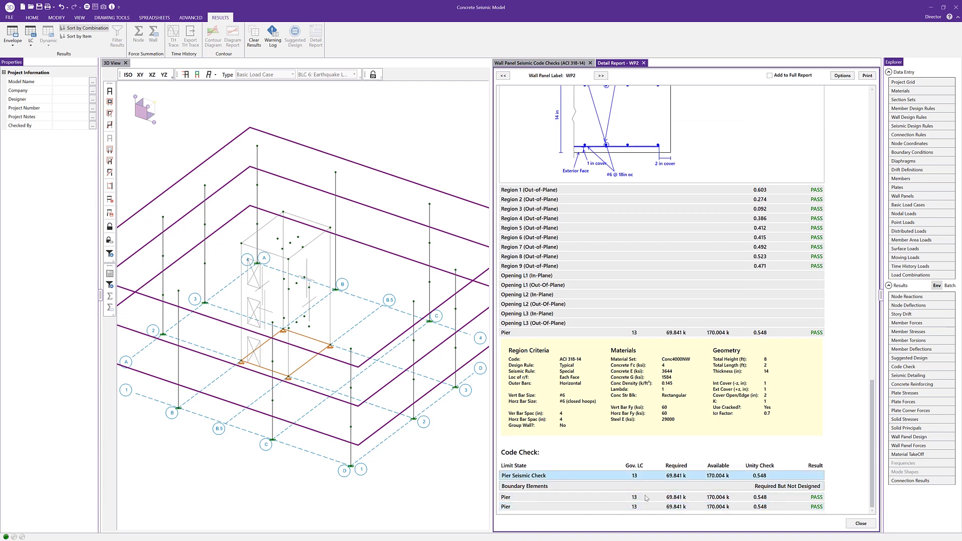
click(571, 489)
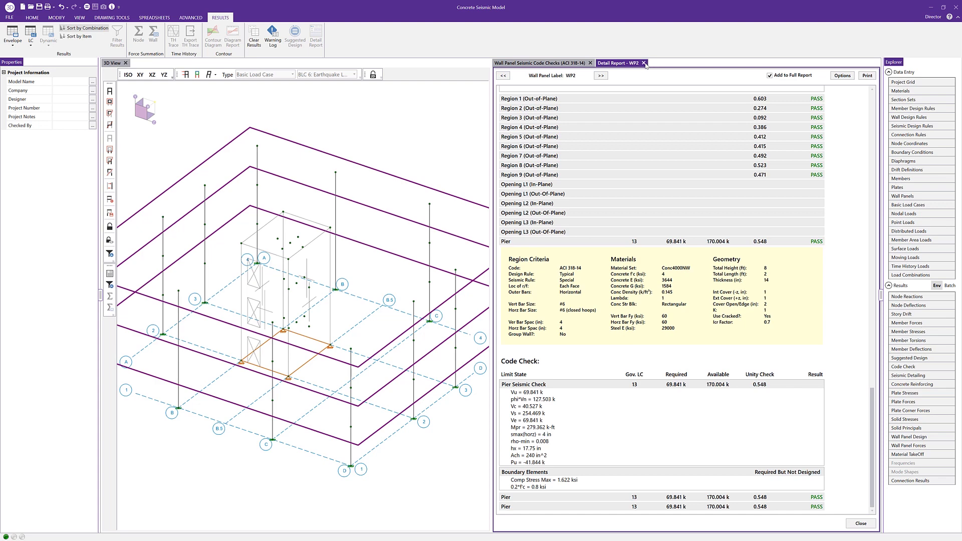
- Close the WP2 detail report and the wall panel seismic code check results, leaving only the 3D model view open
click(644, 63)
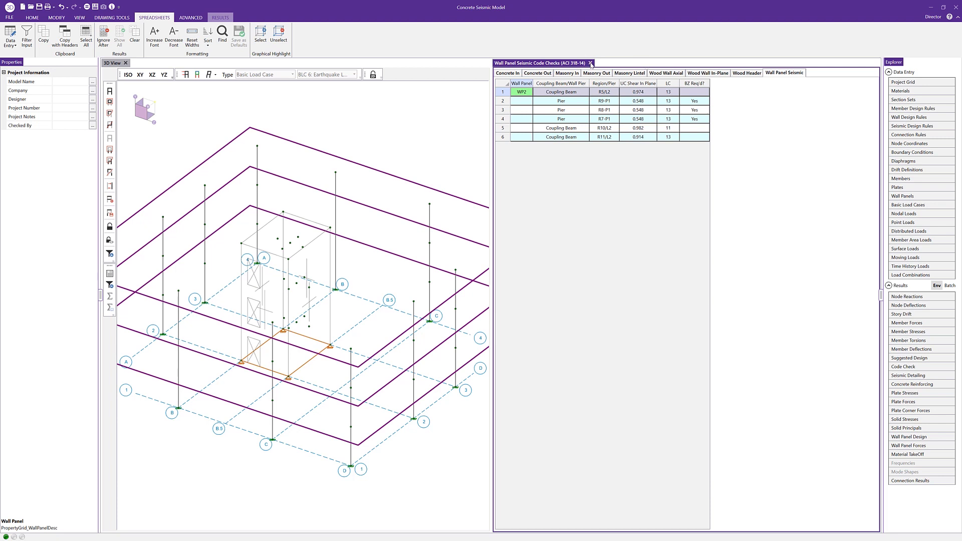
key(ctrl+F4)
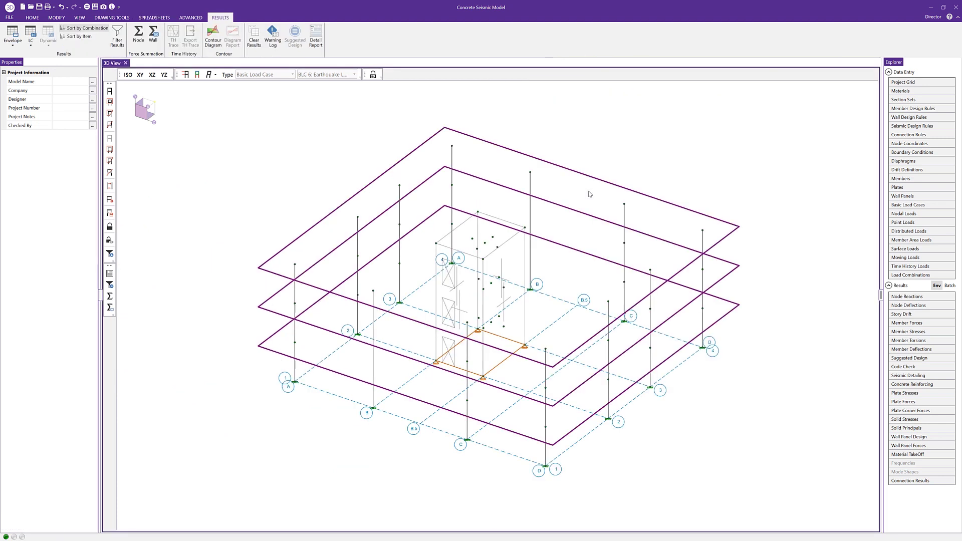